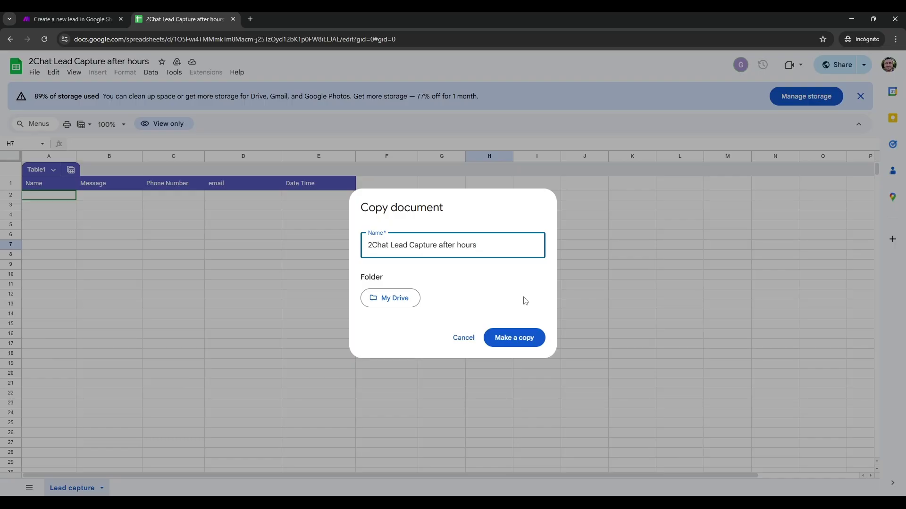
- Make a copy of the '2Chat Lead Capture after hours' sheet, then return to the Make template page
{"action": "left_click", "coordinate": [532, 339]}
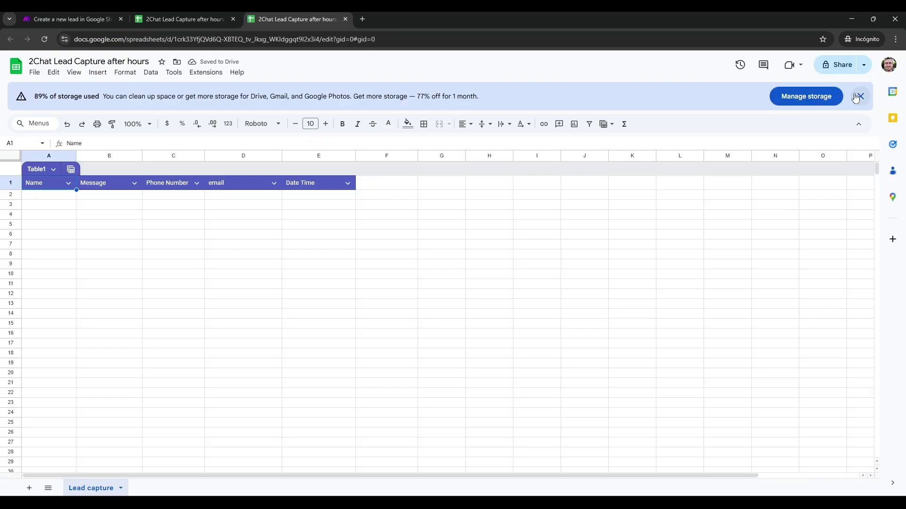
{"action": "left_click", "coordinate": [860, 96]}
{"action": "left_click", "coordinate": [52, 17]}
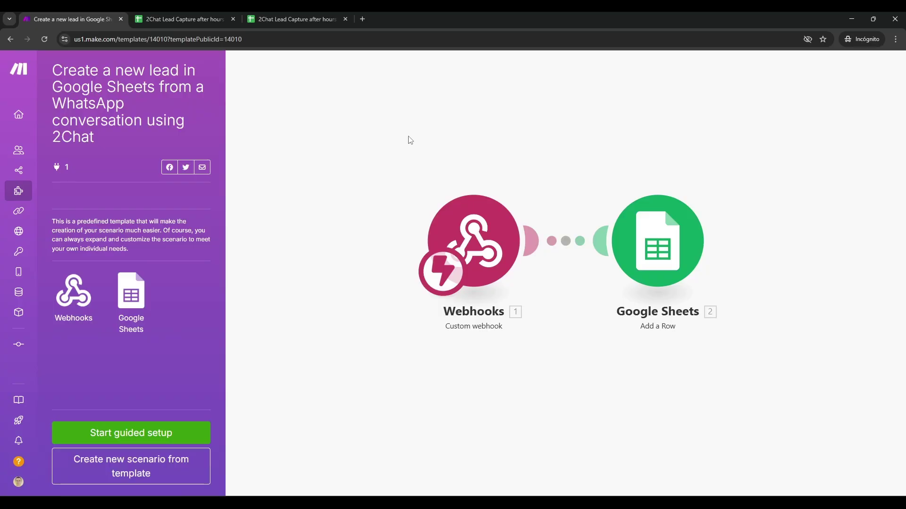
- Start the template's guided setup and create a new custom webhook named 'My gateway-webhook webhook'
{"action": "left_click", "coordinate": [143, 434]}
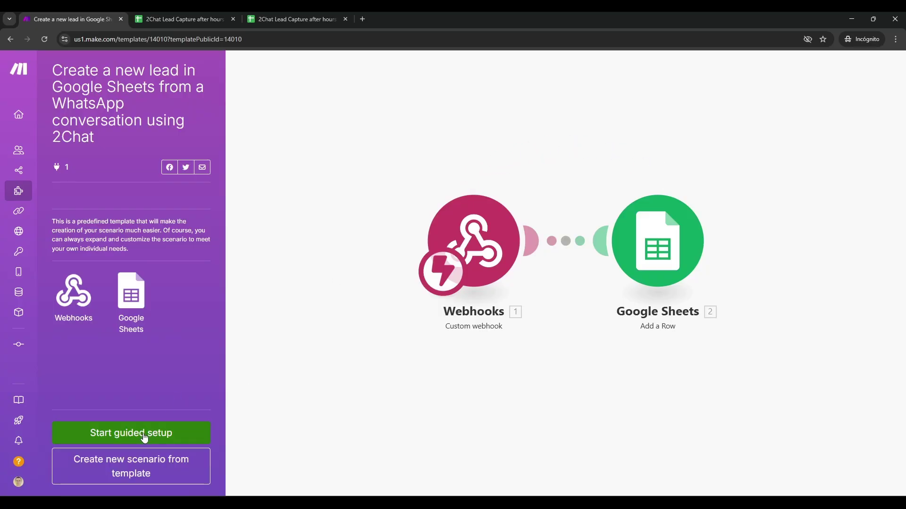
{"action": "left_click", "coordinate": [508, 273]}
{"action": "left_click", "coordinate": [517, 266]}
{"action": "left_click", "coordinate": [626, 267]}
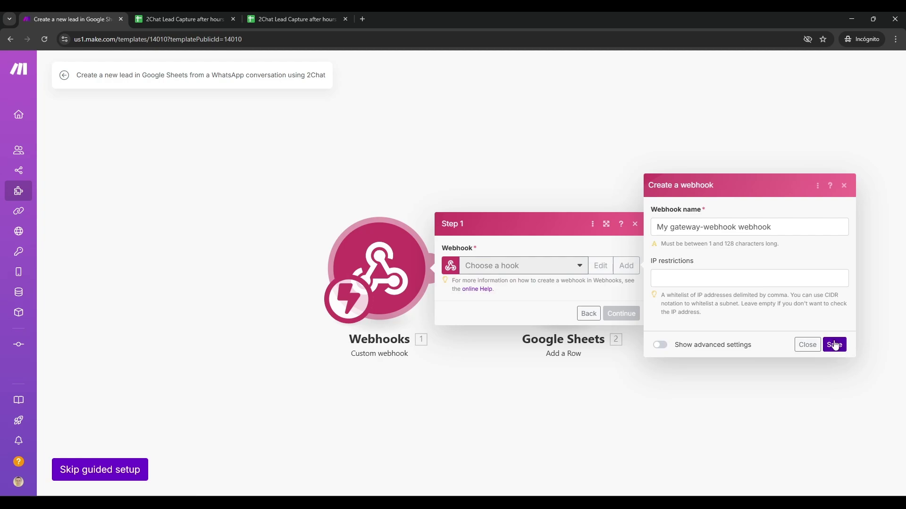
{"action": "left_click", "coordinate": [833, 345]}
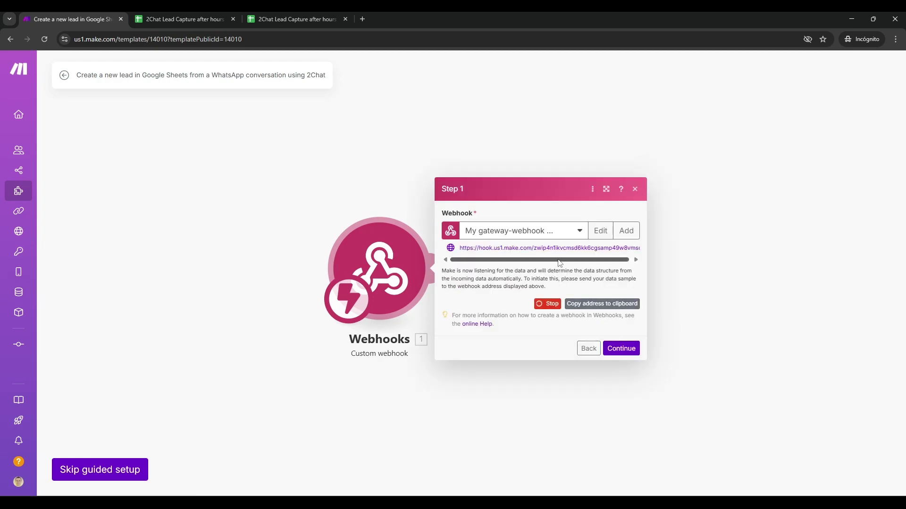
{"action": "left_click", "coordinate": [624, 348]}
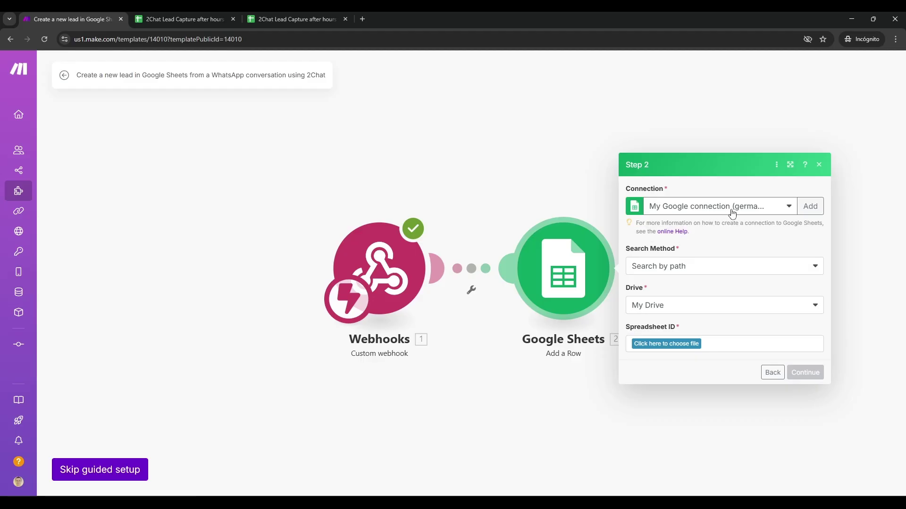
- Keep the current Google connection and search for the spreadsheet by path in My Drive
{"action": "left_click", "coordinate": [729, 210]}
{"action": "left_click", "coordinate": [730, 210]}
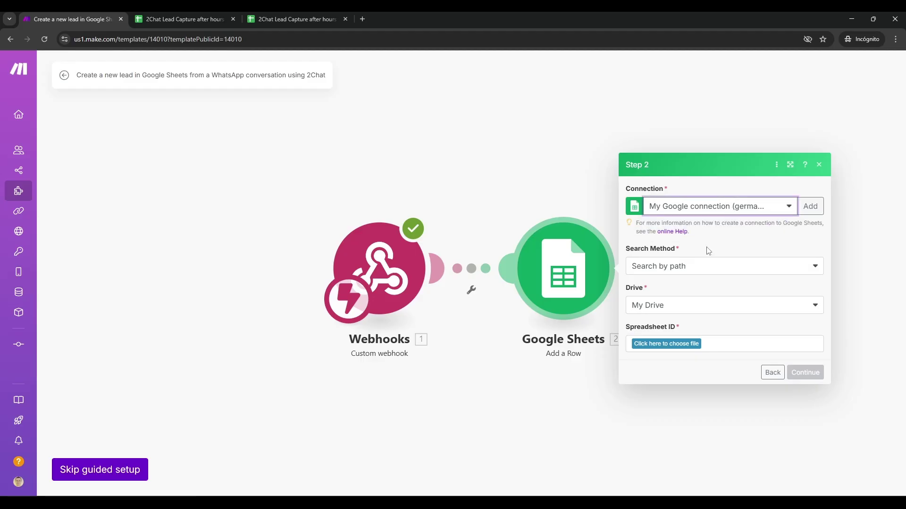
{"action": "left_click", "coordinate": [691, 266]}
{"action": "left_click", "coordinate": [687, 279]}
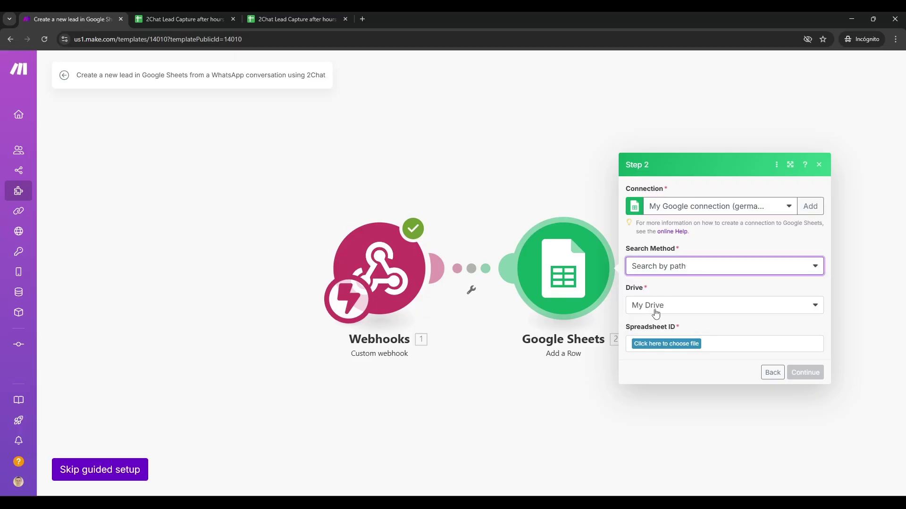
{"action": "left_click", "coordinate": [686, 349]}
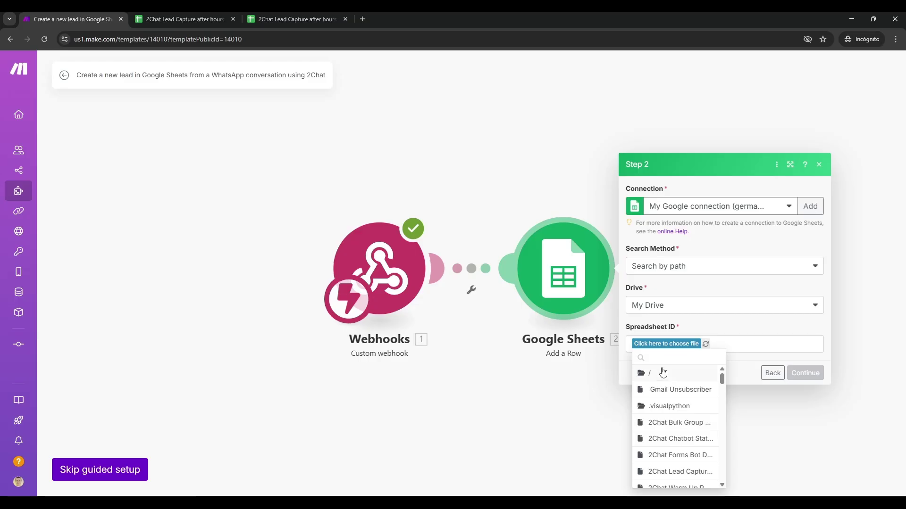
- Select the '2Chat Lead Capture after hours' spreadsheet and its 'Lead capture' sheet, then edit the scenario
{"action": "type", "text": "de"}
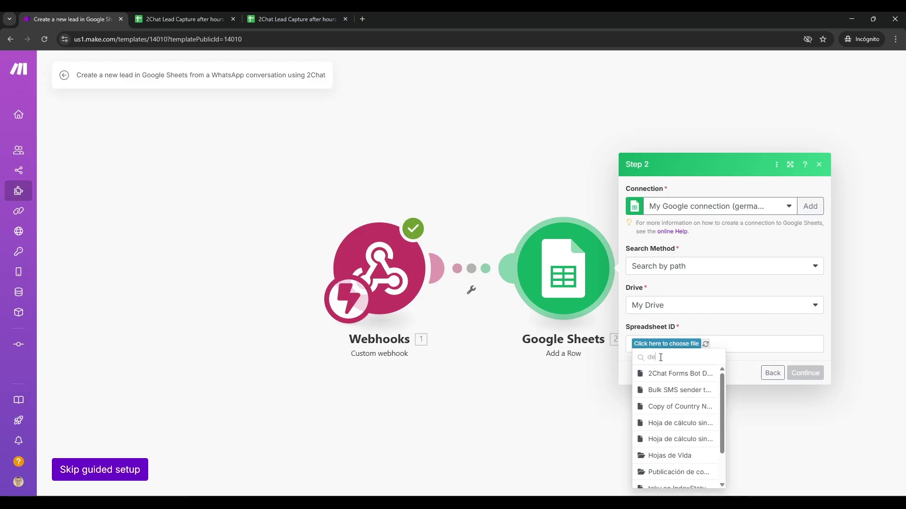
{"action": "key", "text": "BackSpace"}
{"action": "key", "text": "BackSpace"}
{"action": "type", "text": "2cha"}
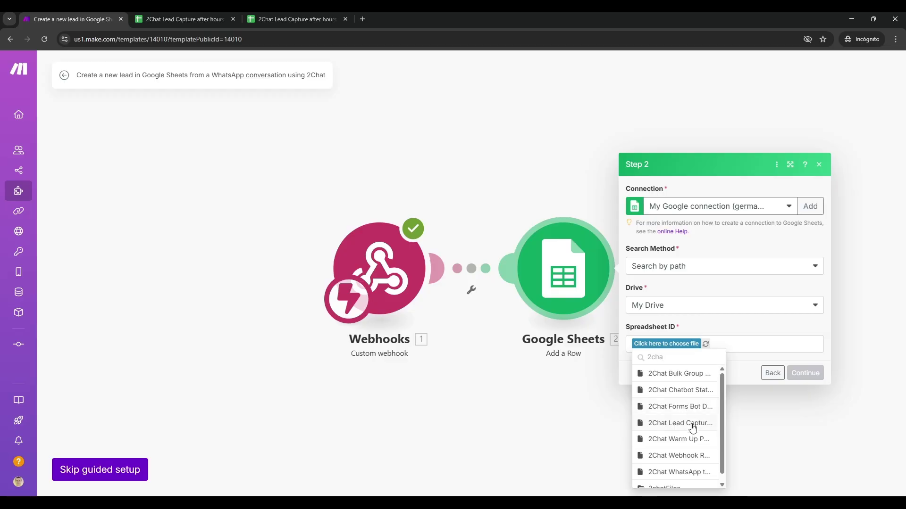
{"action": "left_click", "coordinate": [692, 427]}
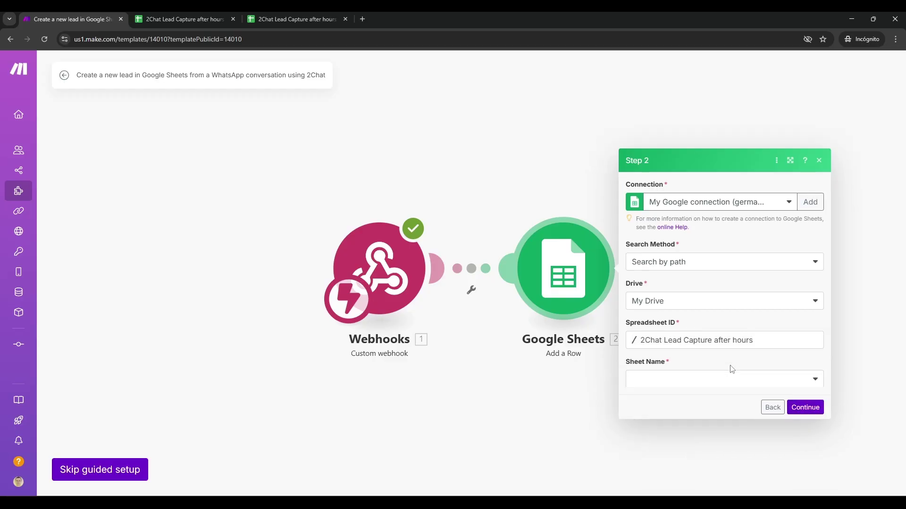
{"action": "left_click", "coordinate": [693, 368]}
{"action": "left_click", "coordinate": [661, 381]}
{"action": "left_click", "coordinate": [804, 403]}
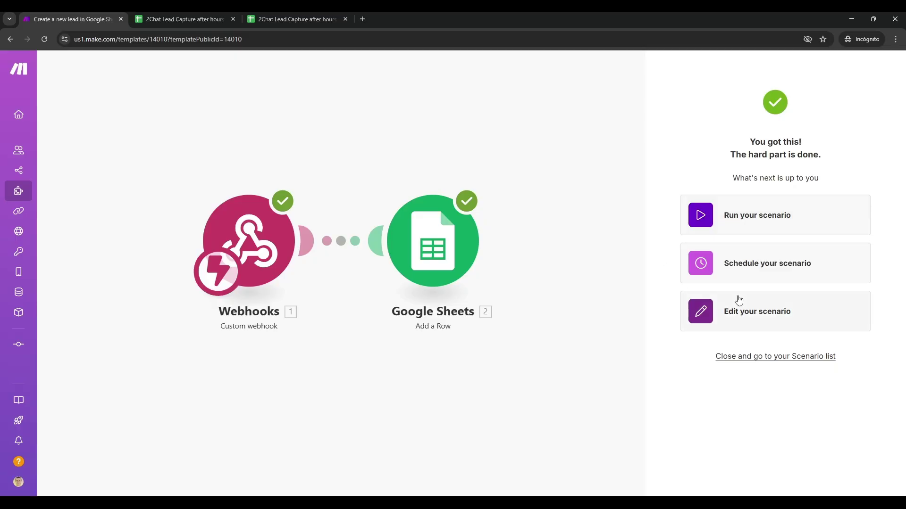
{"action": "left_click", "coordinate": [726, 311]}
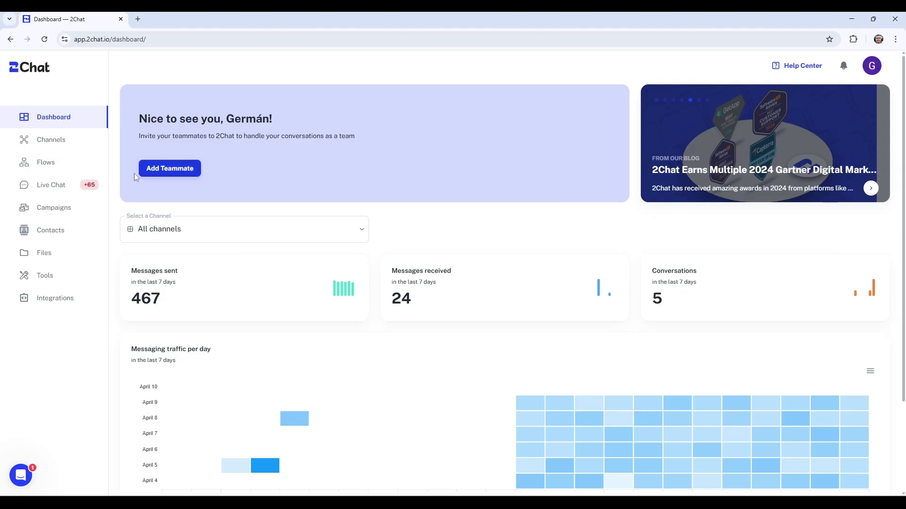
- Create a new 2Chat flow from the Business hours template
{"action": "left_click", "coordinate": [46, 164]}
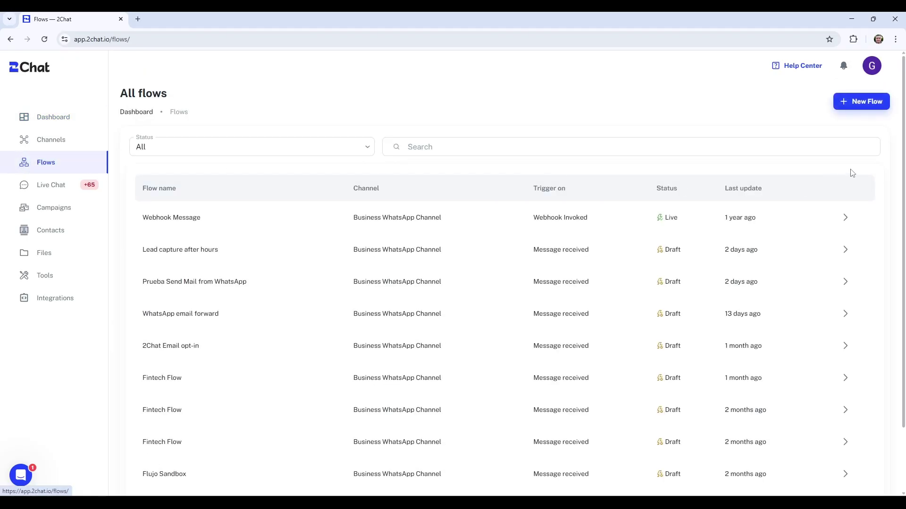
{"action": "left_click", "coordinate": [859, 100]}
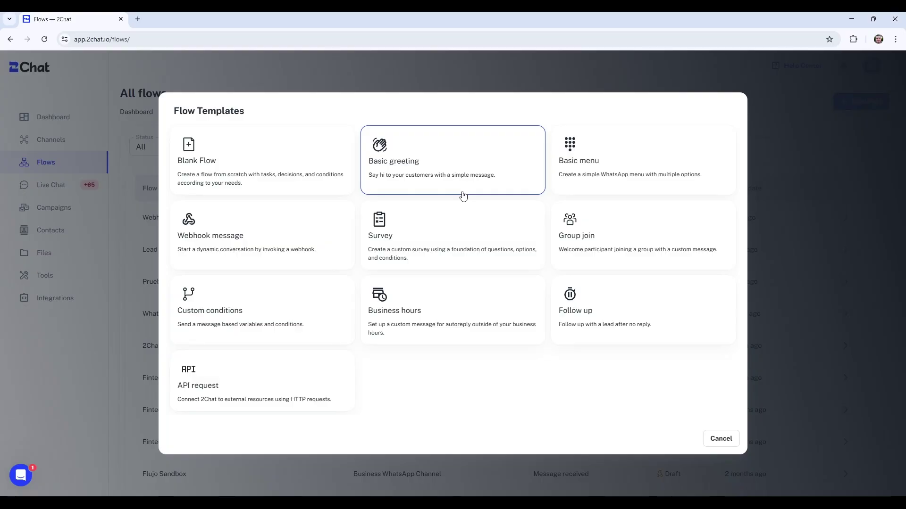
{"action": "left_click", "coordinate": [428, 304]}
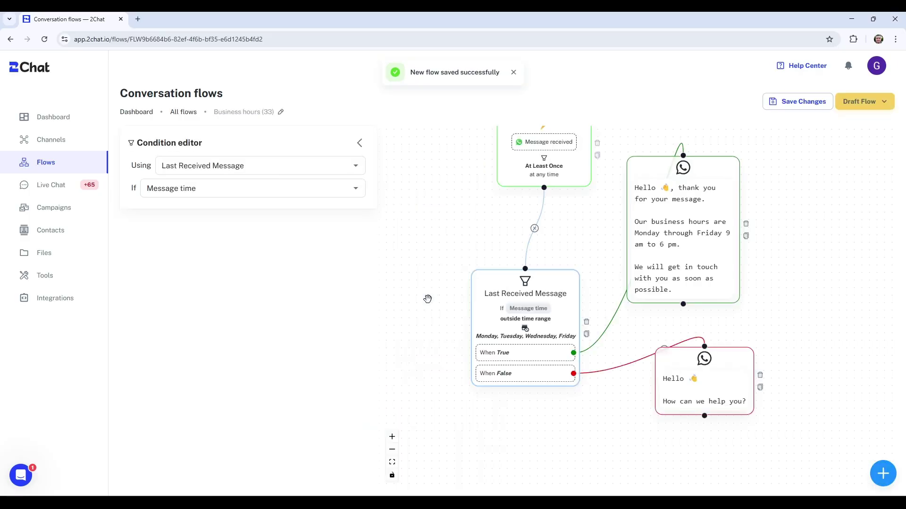
- Set the flow trigger source to Business WhatsApp Channel and review the business-hours condition
{"action": "left_click", "coordinate": [519, 163]}
{"action": "left_click", "coordinate": [196, 184]}
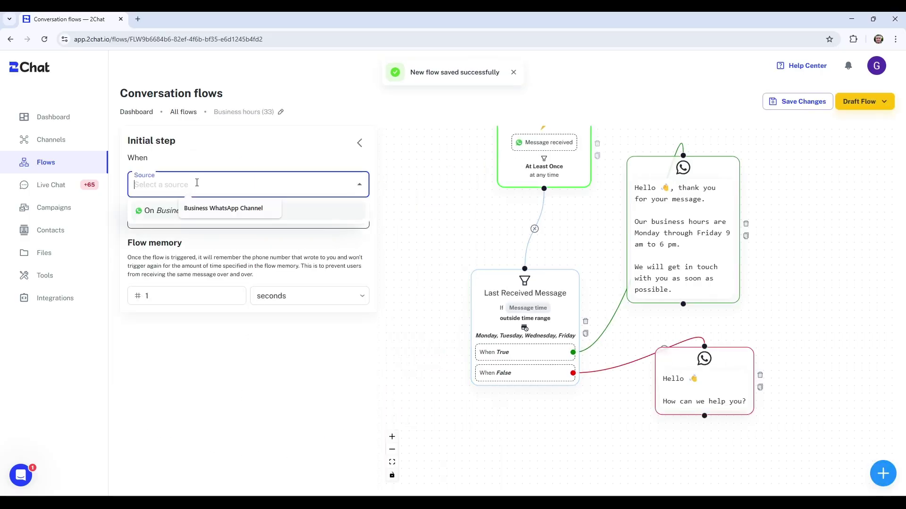
{"action": "left_click", "coordinate": [171, 216]}
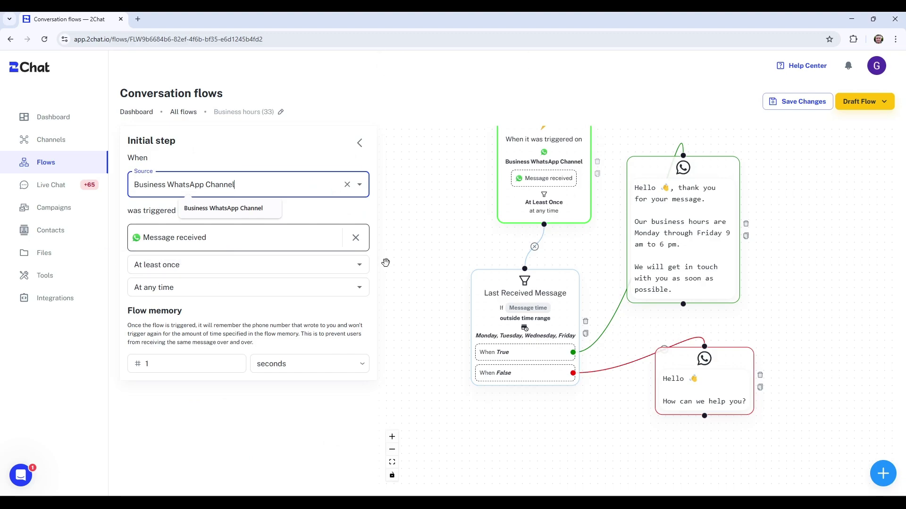
{"action": "left_click_drag", "start_coordinate": [444, 253], "coordinate": [450, 191]}
{"action": "left_click", "coordinate": [491, 229]}
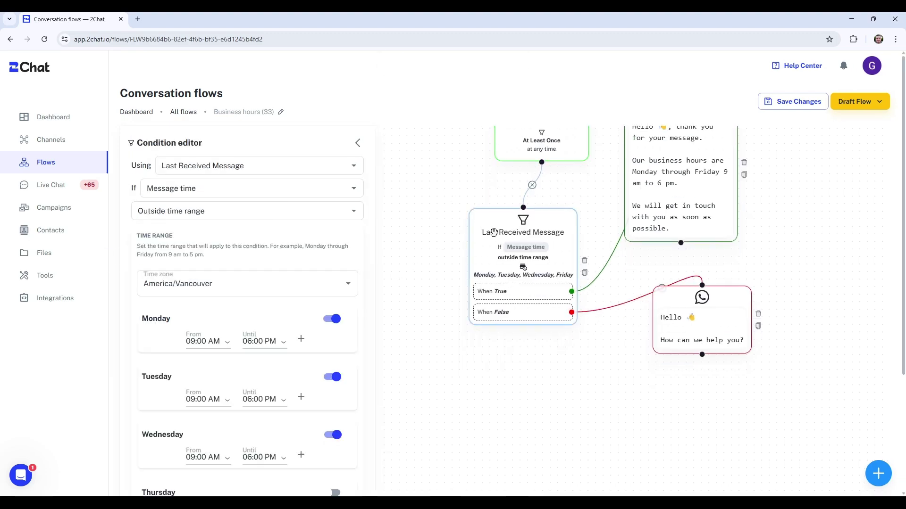
{"action": "scroll", "coordinate": [522, 366], "scroll_direction": "right", "scroll_amount": 5}
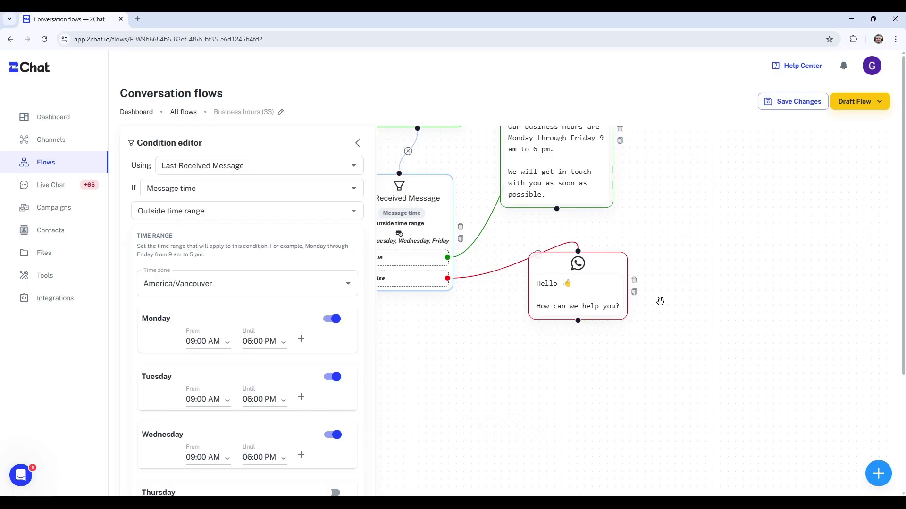
{"action": "scroll", "coordinate": [701, 292], "scroll_direction": "up", "scroll_amount": 1}
{"action": "scroll", "coordinate": [701, 292], "scroll_direction": "left", "scroll_amount": 1}
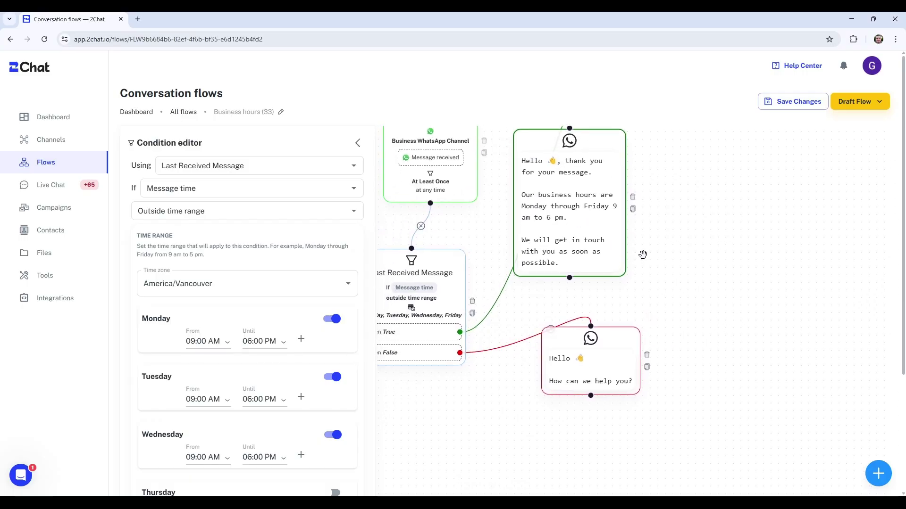
- Add 'Please give us some information and' before 'we will get in touch' in the after-hours message
{"action": "left_click", "coordinate": [581, 242]}
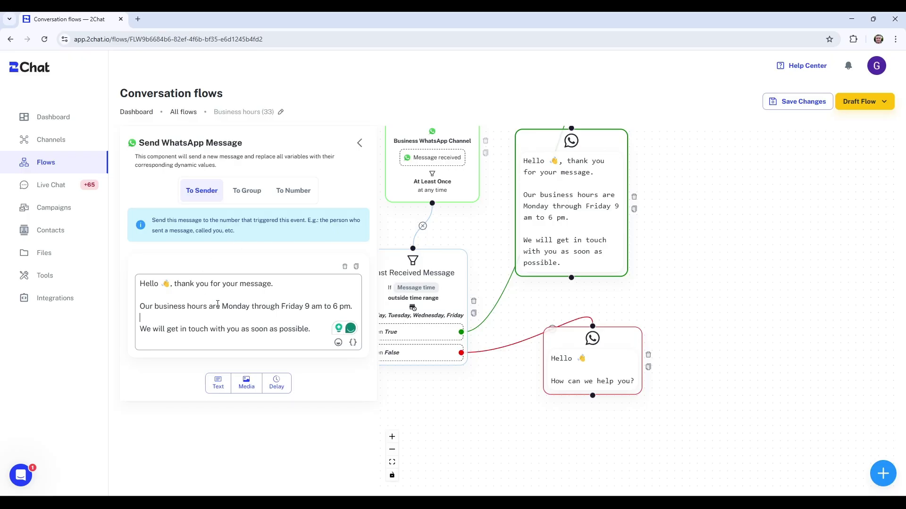
{"action": "key", "text": "Return"}
{"action": "type", "text": "Please give us some information and"}
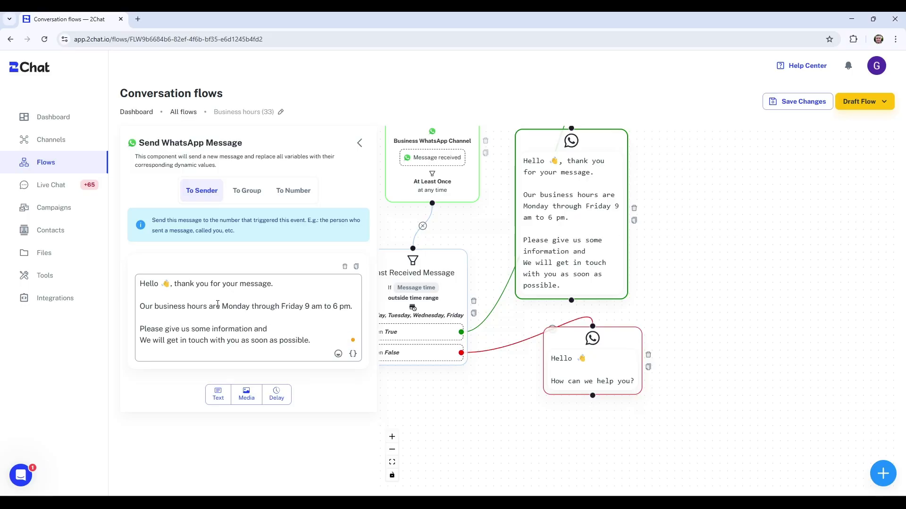
{"action": "key", "text": "Delete"}
{"action": "key", "text": "Delete"}
{"action": "type", "text": "w"}
{"action": "left_click", "coordinate": [642, 268]}
- After the after-hours message, add a wait-for-reply question 'Please tell us your name' saved to field name
{"action": "left_click", "coordinate": [882, 473]}
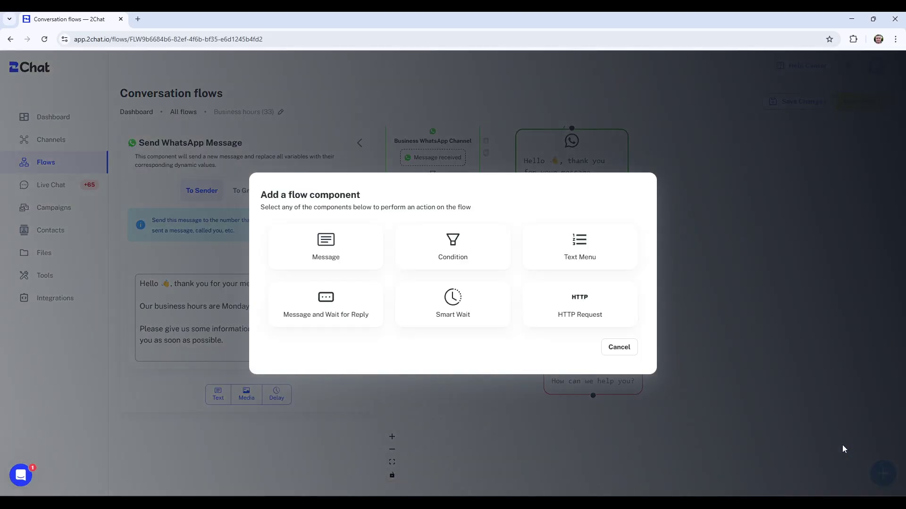
{"action": "left_click", "coordinate": [335, 309]}
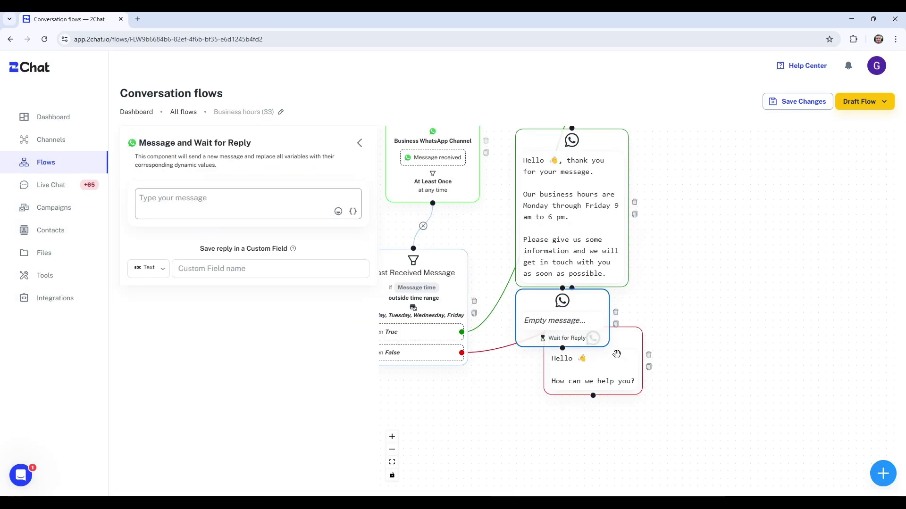
{"action": "left_click_drag", "start_coordinate": [573, 330], "coordinate": [728, 245]}
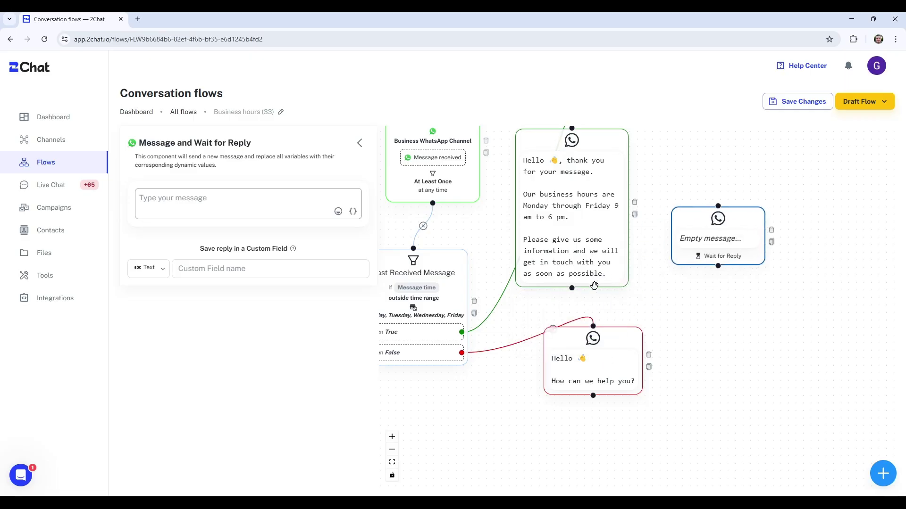
{"action": "left_click_drag", "start_coordinate": [571, 287], "coordinate": [709, 215]}
{"action": "left_click", "coordinate": [272, 201]}
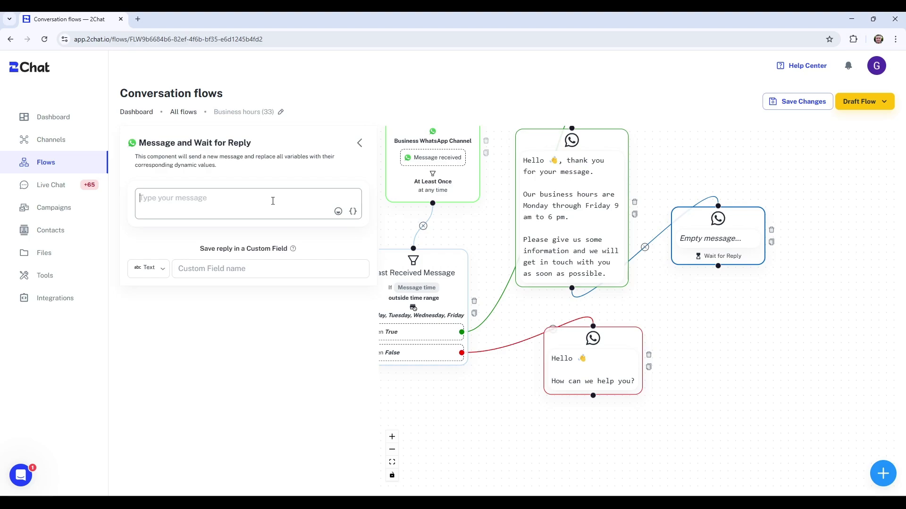
{"action": "type", "text": "Plea"}
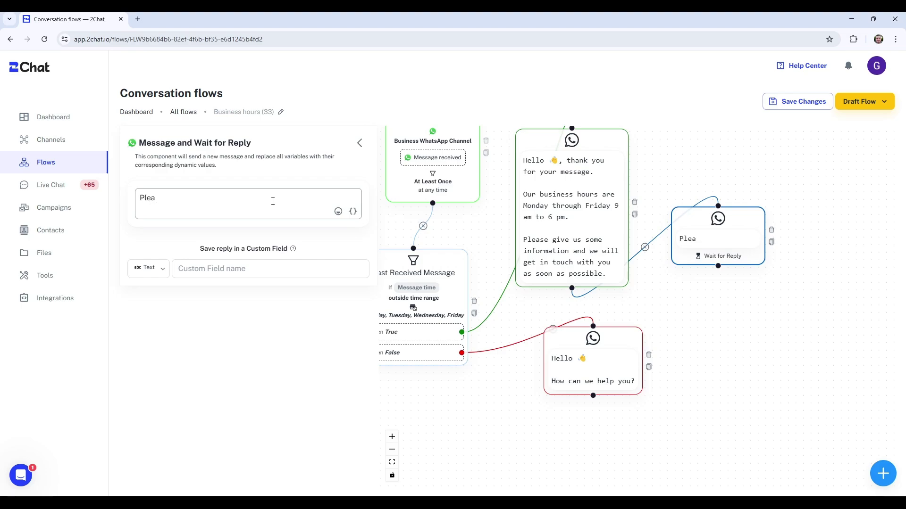
{"action": "type", "text": "se tell us your name"}
{"action": "left_click", "coordinate": [235, 268]}
{"action": "type", "text": "name"}
- Chain a 'What's your email' question after it, saving an Email-type reply to field email
{"action": "left_click", "coordinate": [883, 474]}
{"action": "left_click", "coordinate": [340, 317]}
{"action": "left_click_drag", "start_coordinate": [566, 379], "coordinate": [729, 326]}
{"action": "left_click_drag", "start_coordinate": [727, 276], "coordinate": [723, 305]}
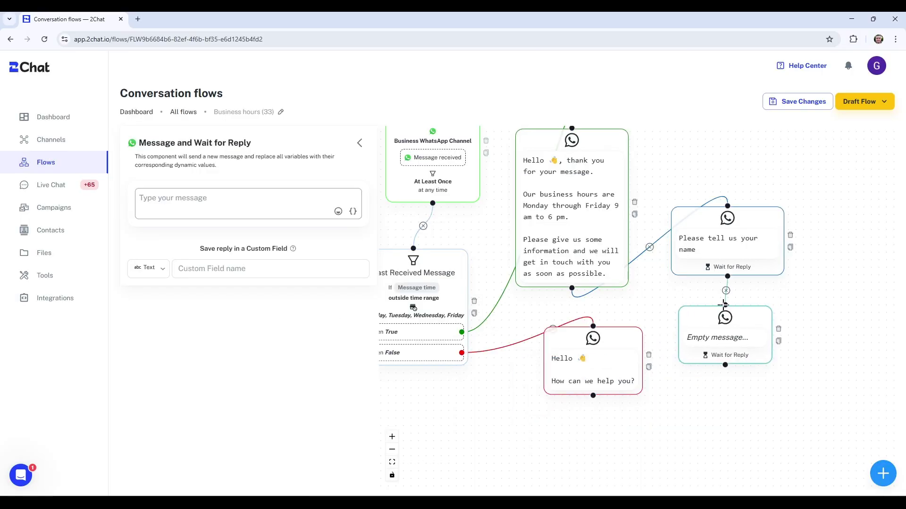
{"action": "left_click", "coordinate": [184, 199]}
{"action": "type", "text": "Please tell u"}
{"action": "key", "text": "ctrl+a"}
{"action": "type", "text": "What's your email"}
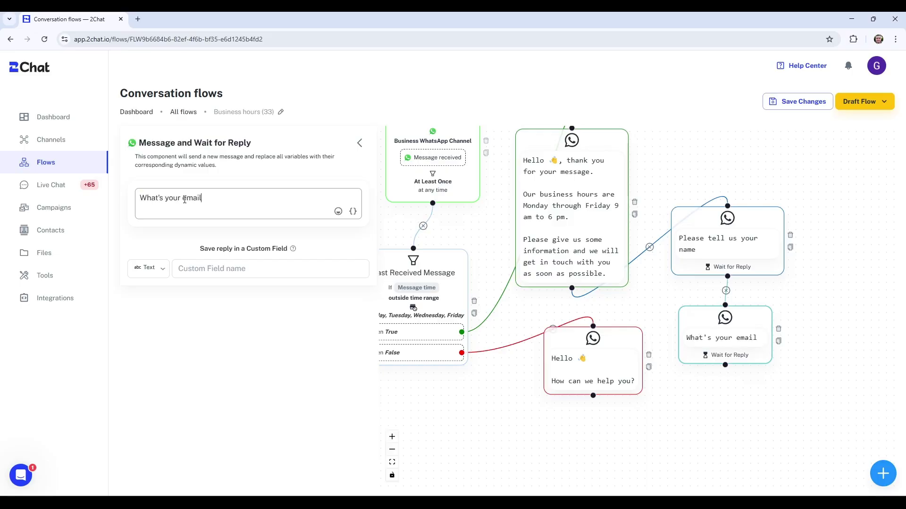
{"action": "left_click", "coordinate": [149, 269]}
{"action": "left_click", "coordinate": [148, 318]}
{"action": "left_click", "coordinate": [212, 268]}
{"action": "type", "text": "email"}
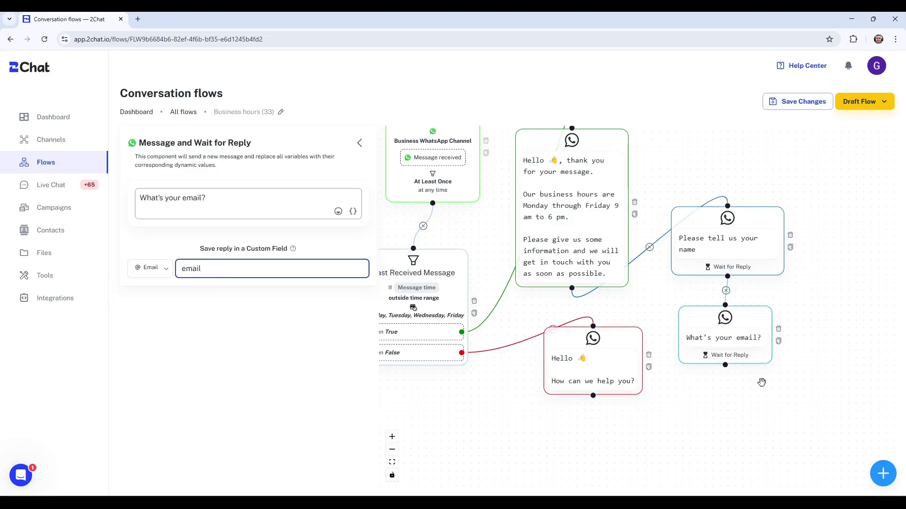
- Connect a 'How can we help you?' question after the email question, saving the reply to field message
{"action": "left_click", "coordinate": [882, 472]}
{"action": "left_click", "coordinate": [326, 304]}
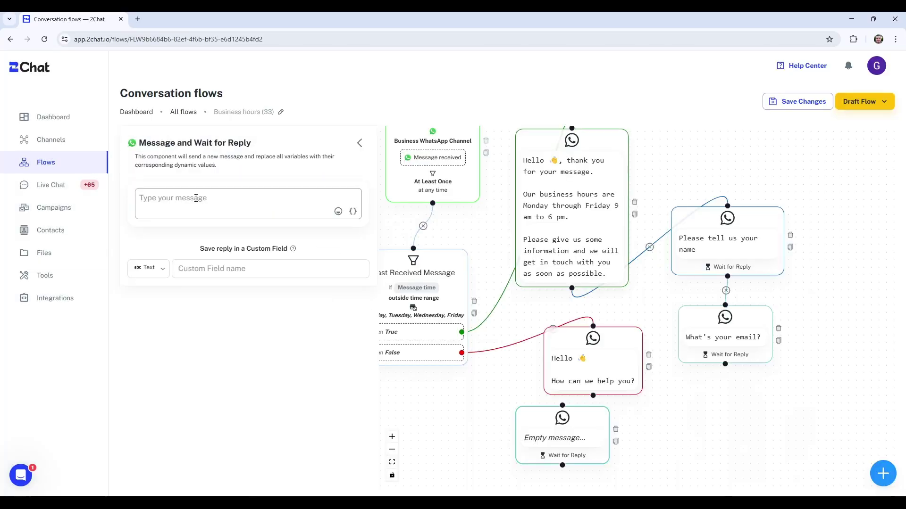
{"action": "type", "text": "How can we help "}
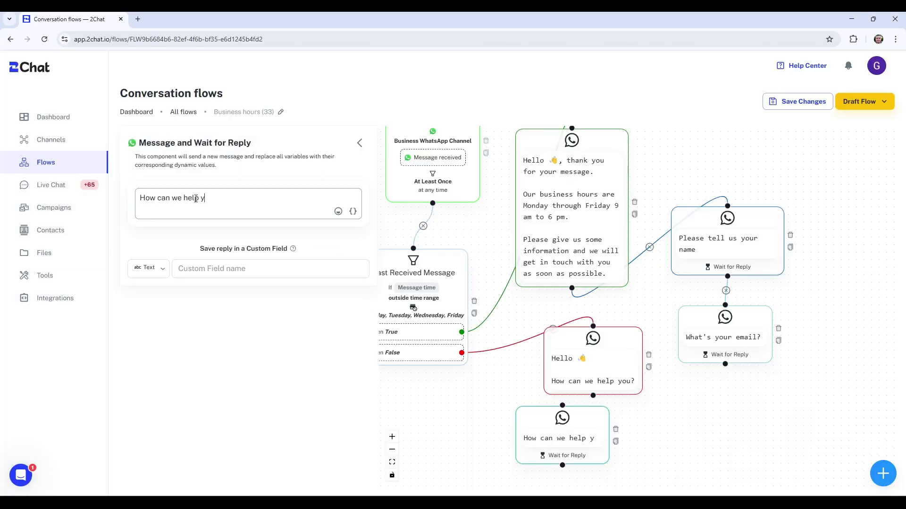
{"action": "type", "text": "you?"}
{"action": "left_click", "coordinate": [197, 271]}
{"action": "type", "text": "mes"}
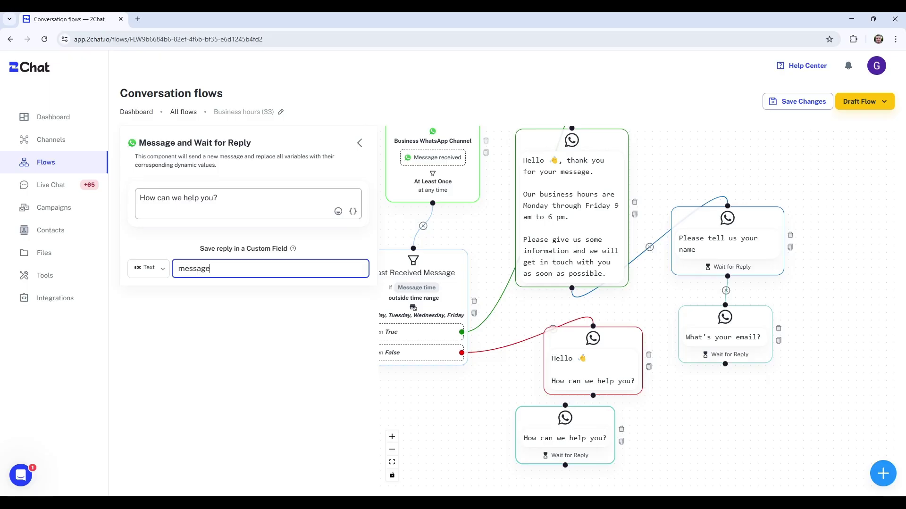
{"action": "type", "text": "sage"}
{"action": "left_click_drag", "start_coordinate": [565, 438], "coordinate": [749, 437]}
{"action": "left_click_drag", "start_coordinate": [725, 364], "coordinate": [749, 404]}
{"action": "scroll", "coordinate": [669, 365], "scroll_direction": "down", "scroll_amount": 1}
{"action": "left_click_drag", "start_coordinate": [669, 395], "coordinate": [656, 282]}
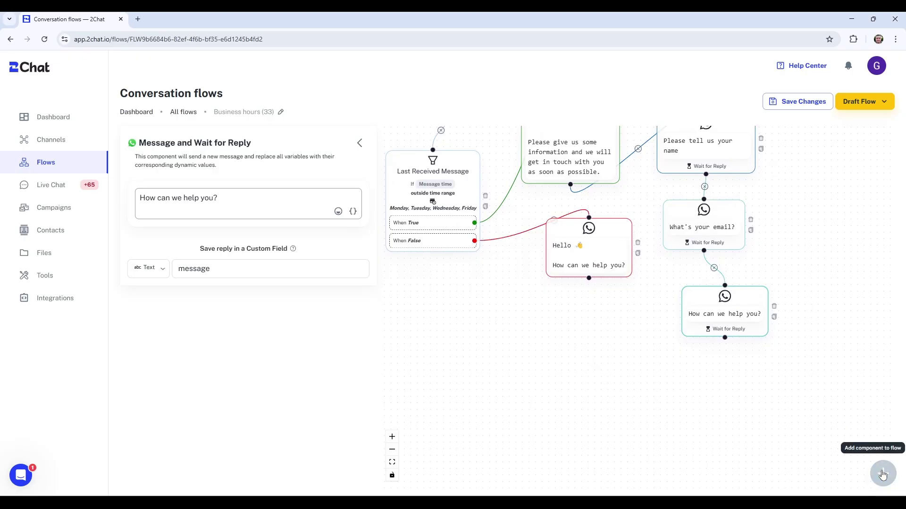
- Add an HTTP request node connected after the 'How can we help you?' question
{"action": "left_click", "coordinate": [883, 473]}
{"action": "left_click", "coordinate": [597, 321]}
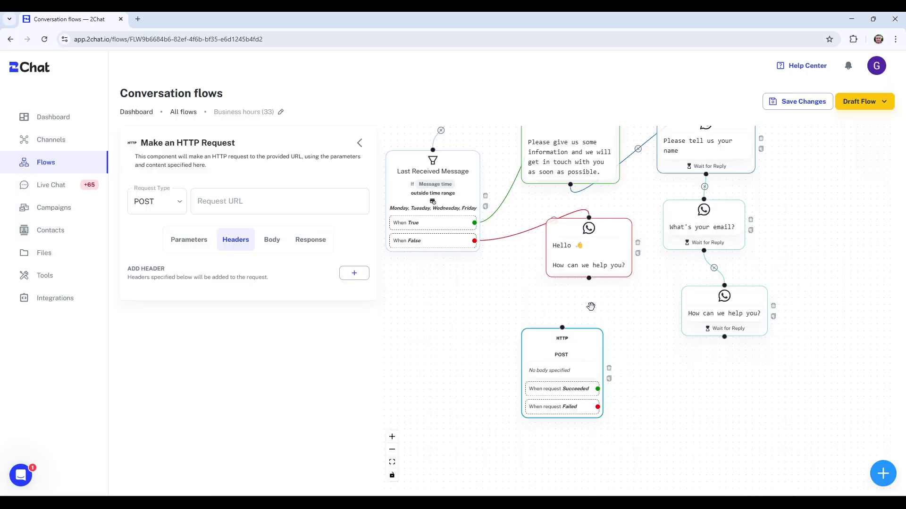
{"action": "left_click_drag", "start_coordinate": [564, 346], "coordinate": [625, 359]}
{"action": "left_click_drag", "start_coordinate": [723, 337], "coordinate": [624, 340]}
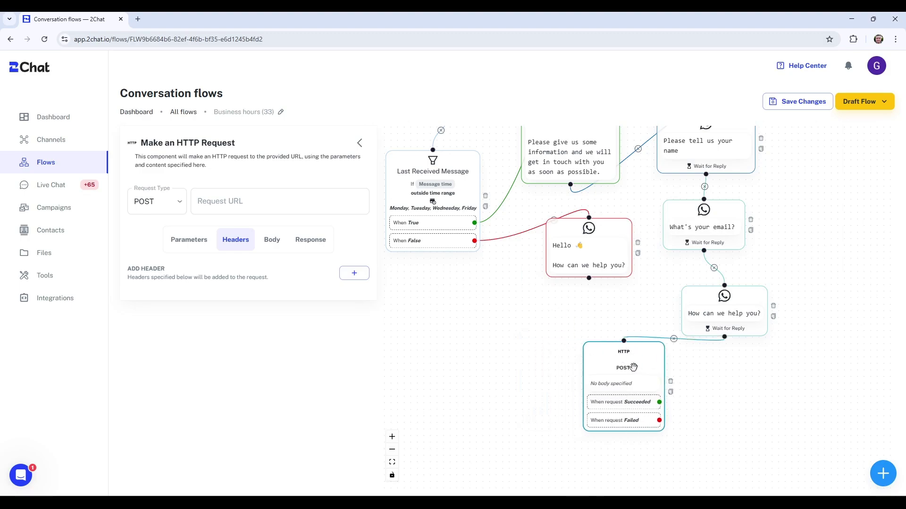
{"action": "left_click", "coordinate": [225, 201]}
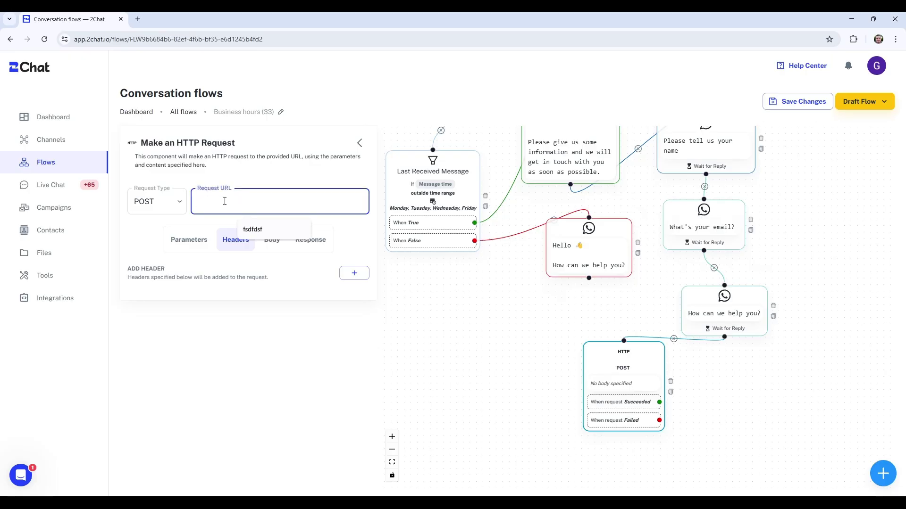
{"action": "key", "text": "alt+Tab"}
{"action": "key", "text": "alt+Tab"}
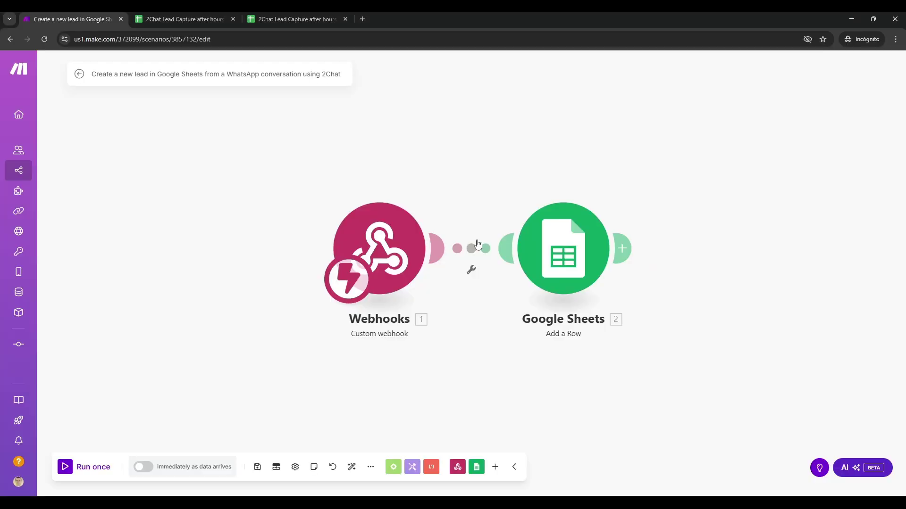
- Copy the Make custom webhook's address and return to the 2Chat flow editor
{"action": "left_click", "coordinate": [396, 258]}
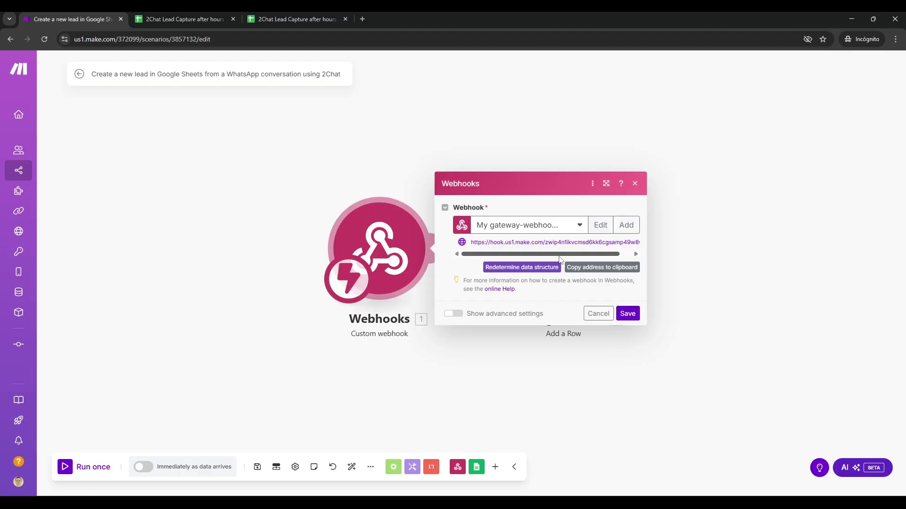
{"action": "left_click", "coordinate": [577, 269]}
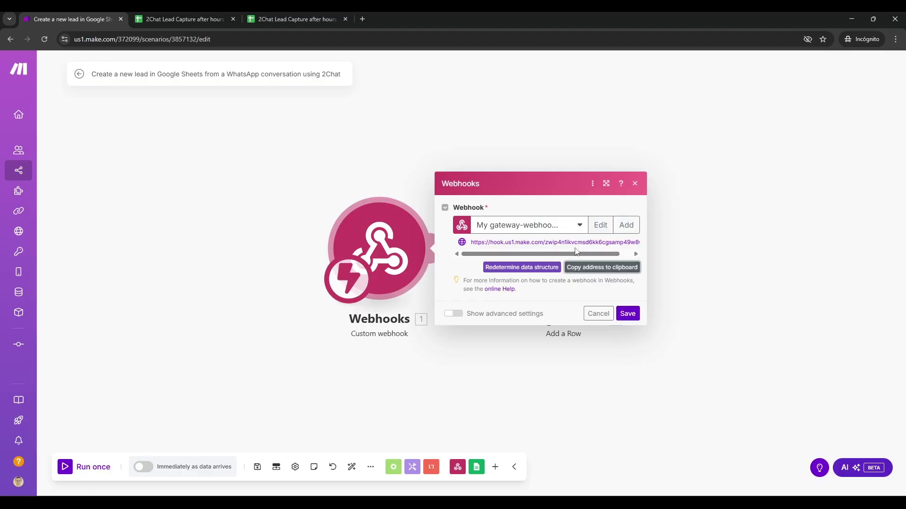
{"action": "key", "text": "alt+Tab"}
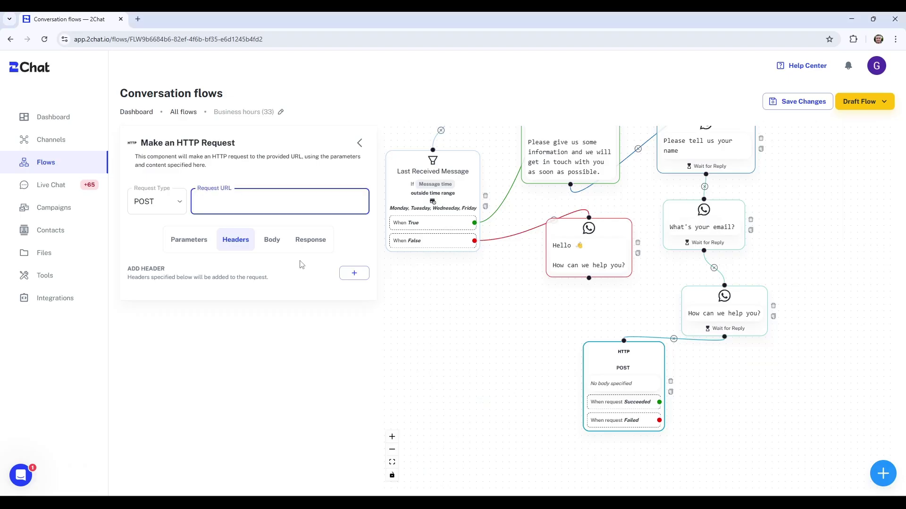
- Point the request URL at the Make webhook and paste a JSON body with Name, Message, Phone Number, email, Date Time
{"action": "left_click", "coordinate": [274, 199]}
{"action": "key", "text": "ctrl+v"}
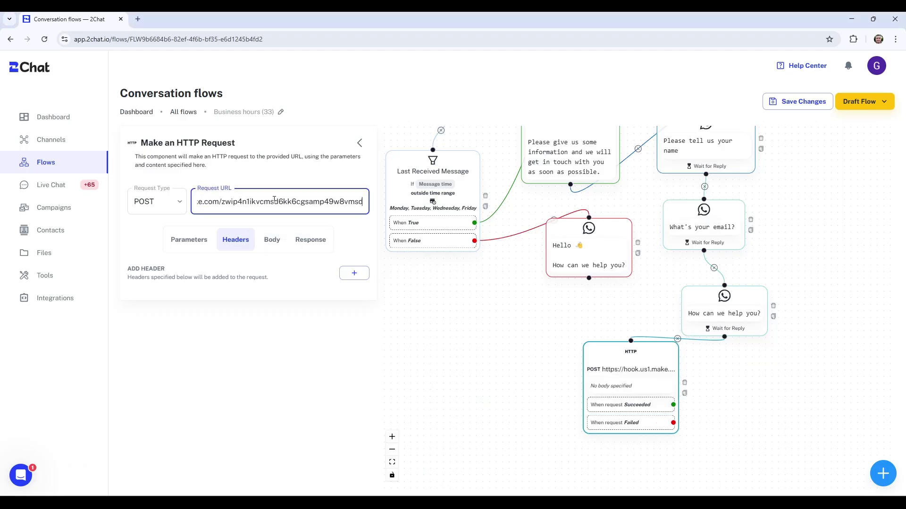
{"action": "left_click", "coordinate": [272, 240]}
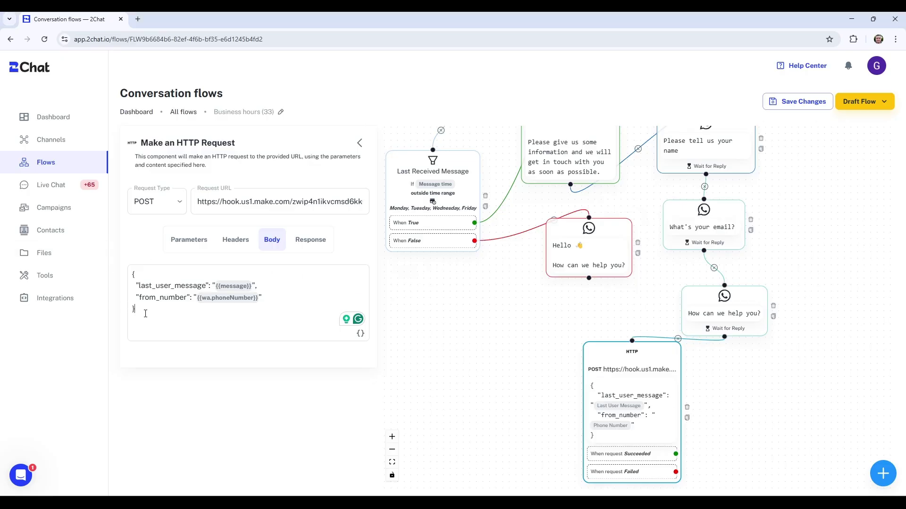
{"action": "left_click_drag", "start_coordinate": [147, 310], "coordinate": [104, 282]}
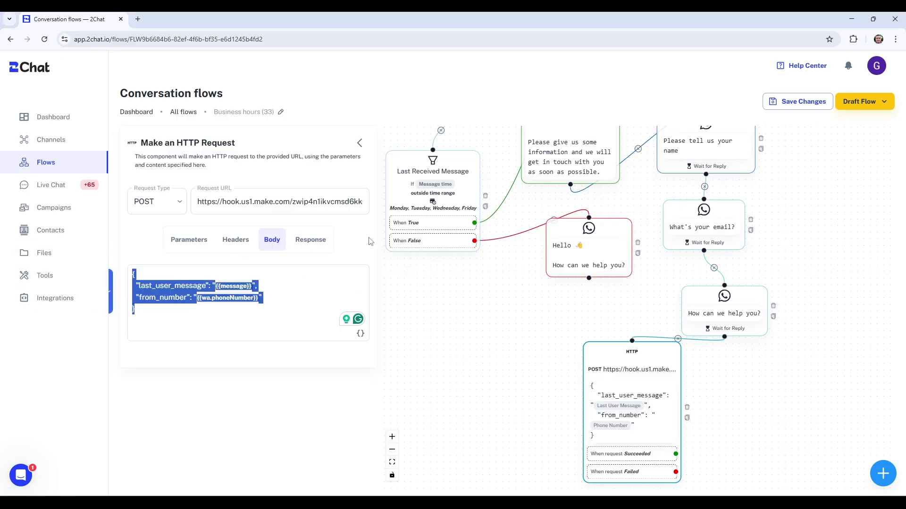
{"action": "type", "text": "{     \"Name\": \"NAME\",     \"Message\": \"MESSAGE\",     \"Phone Number\": \"PHONE_NUMBER\",     \"email\": \"EMAIL\",     \"Date Time\": \"\" }"}
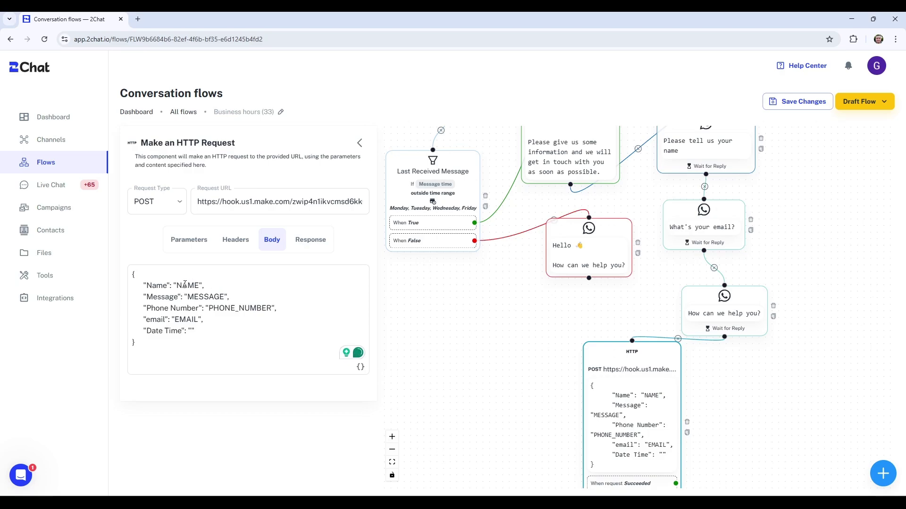
{"action": "double_click", "coordinate": [184, 285]}
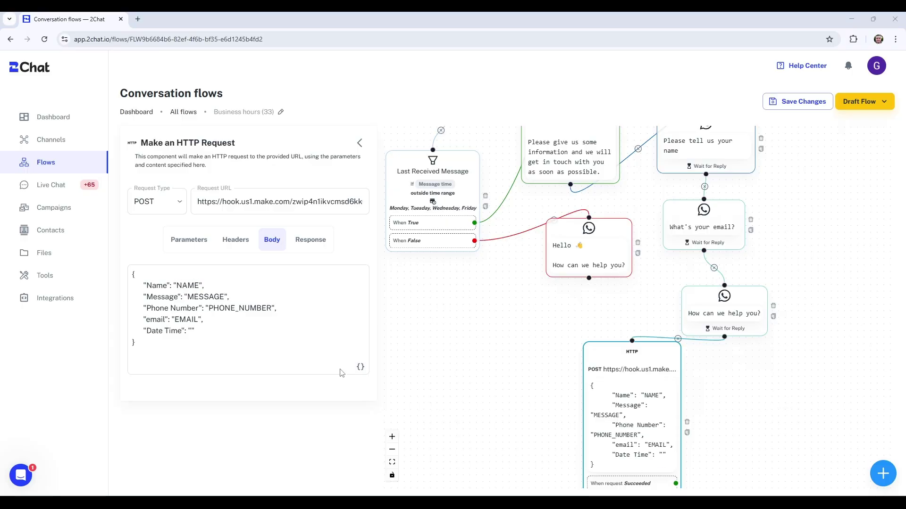
- Insert the name, message and email custom field values into the JSON body
{"action": "left_click", "coordinate": [357, 370]}
{"action": "left_click", "coordinate": [317, 389]}
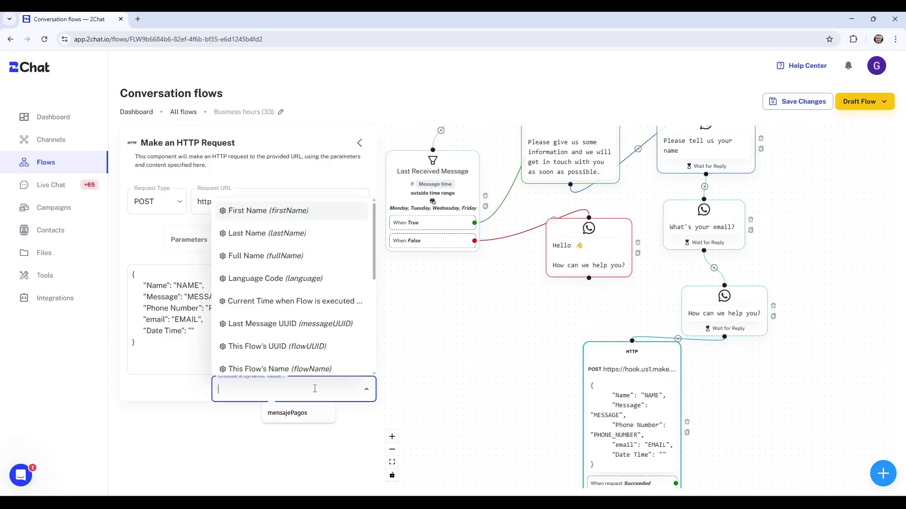
{"action": "scroll", "coordinate": [308, 331], "scroll_direction": "down", "scroll_amount": 5}
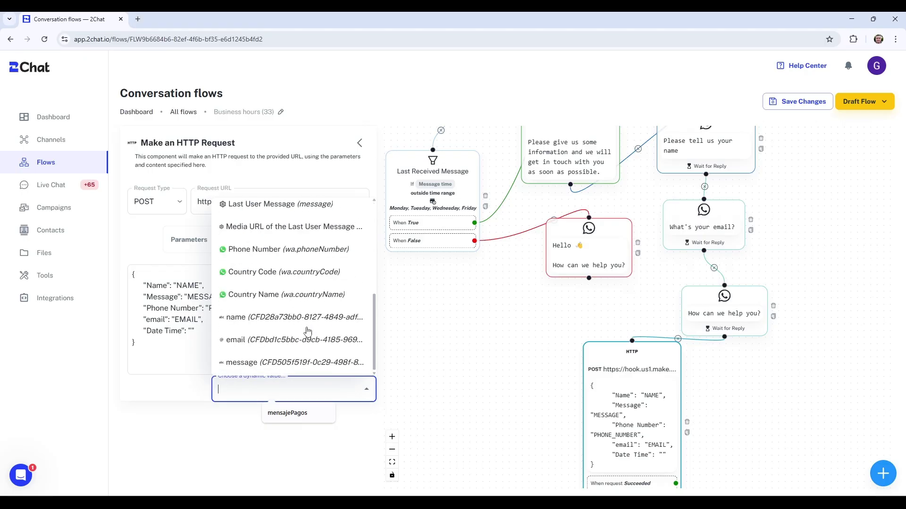
{"action": "left_click", "coordinate": [267, 321]}
{"action": "left_click", "coordinate": [360, 369]}
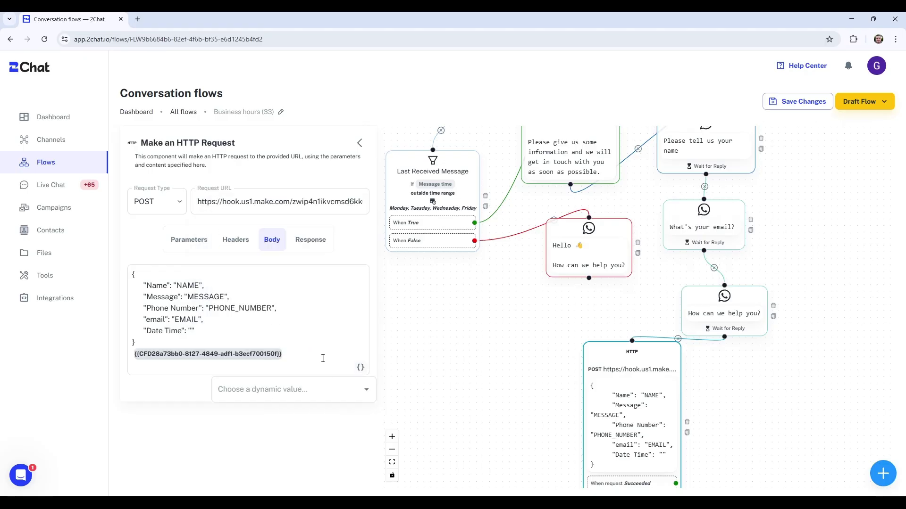
{"action": "left_click", "coordinate": [321, 390]}
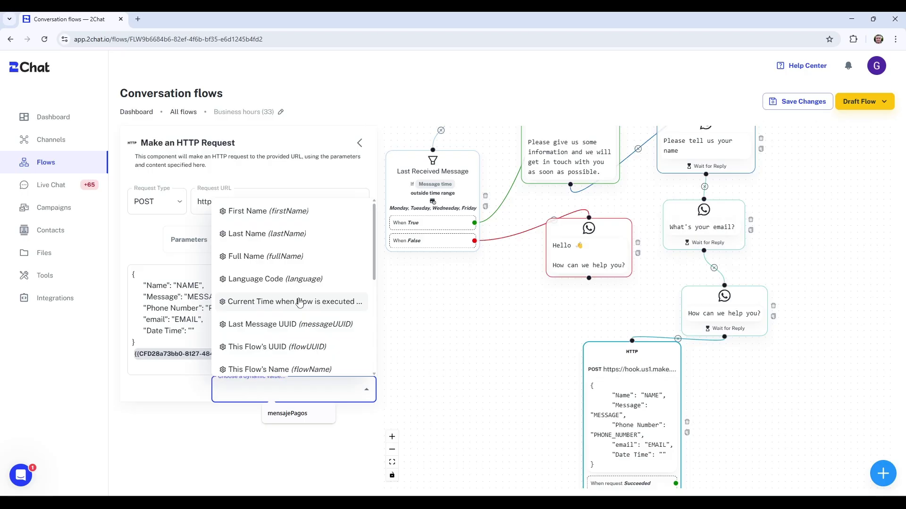
{"action": "scroll", "coordinate": [300, 302], "scroll_direction": "down", "scroll_amount": 5}
{"action": "left_click", "coordinate": [297, 361]}
{"action": "left_click", "coordinate": [361, 380]}
{"action": "left_click", "coordinate": [288, 400]}
{"action": "scroll", "coordinate": [307, 339], "scroll_direction": "down", "scroll_amount": 1}
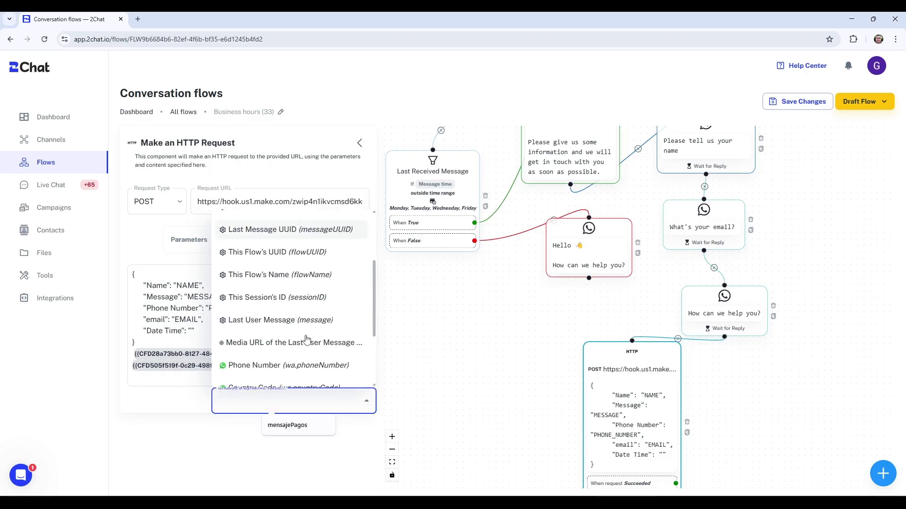
{"action": "scroll", "coordinate": [302, 340], "scroll_direction": "down", "scroll_amount": 4}
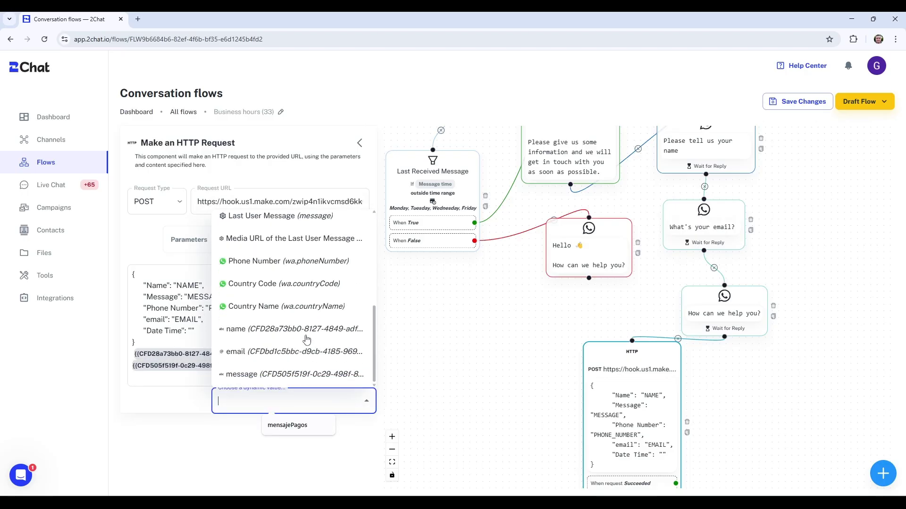
{"action": "left_click", "coordinate": [261, 355]}
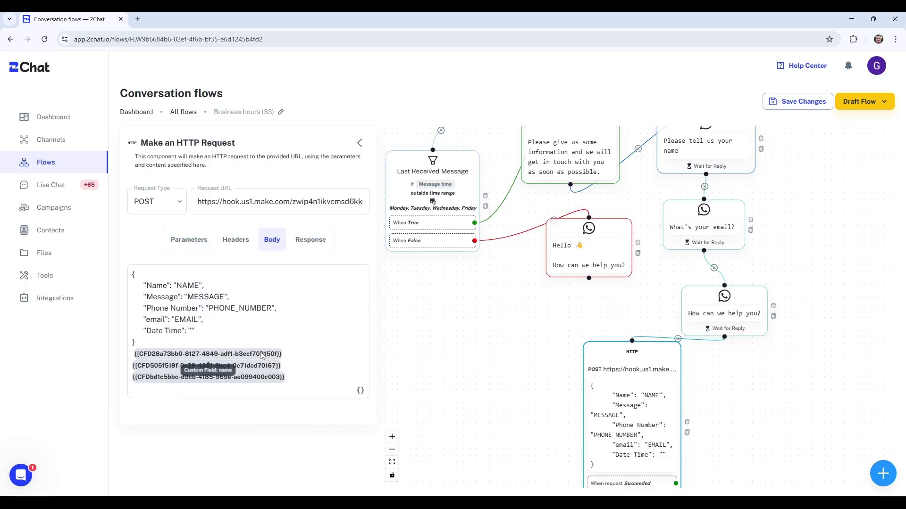
- Insert the Phone Number and Current Time dynamic values into the body
{"action": "left_click", "coordinate": [360, 391]}
{"action": "left_click", "coordinate": [349, 412]}
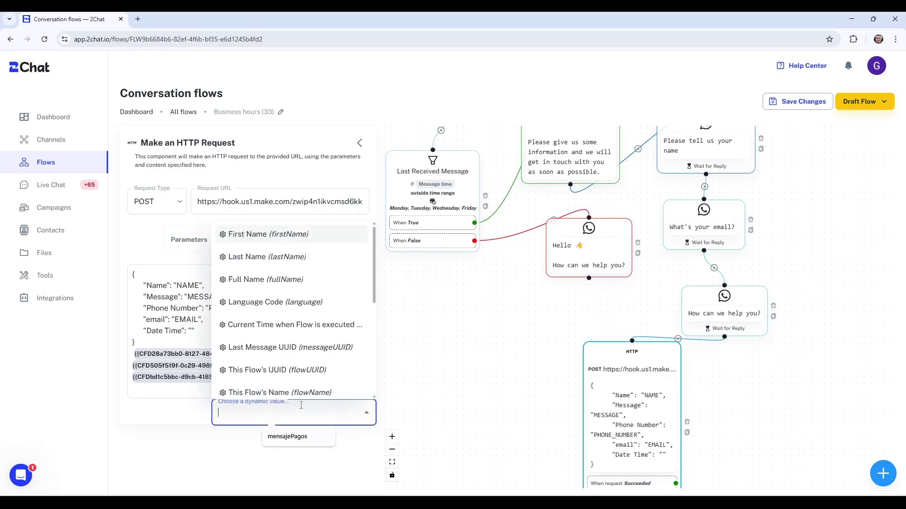
{"action": "scroll", "coordinate": [292, 330], "scroll_direction": "down", "scroll_amount": 3}
{"action": "left_click", "coordinate": [360, 390]}
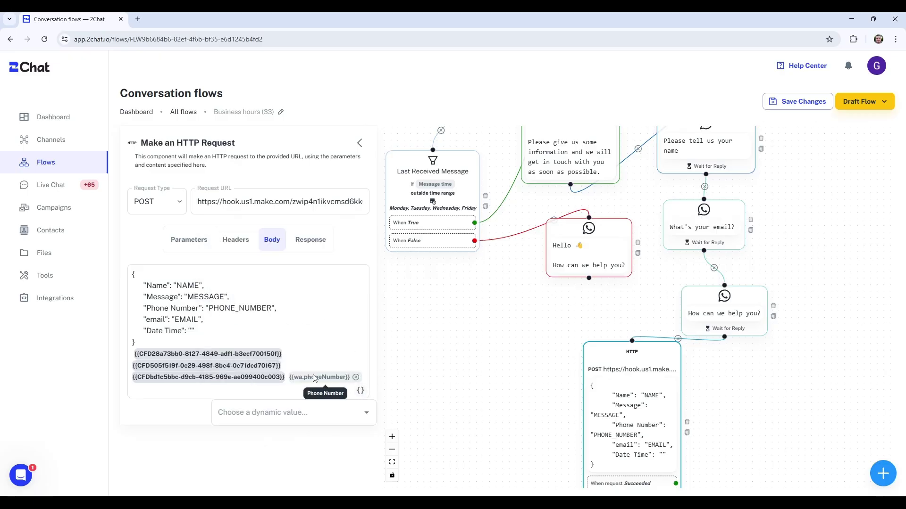
{"action": "left_click", "coordinate": [288, 413]}
{"action": "scroll", "coordinate": [266, 344], "scroll_direction": "down", "scroll_amount": 4}
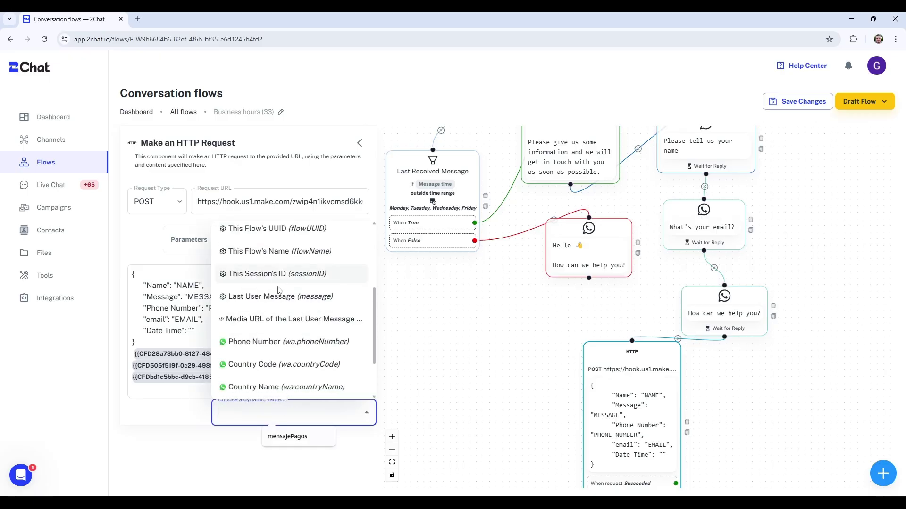
{"action": "scroll", "coordinate": [266, 344], "scroll_direction": "down", "scroll_amount": 3}
{"action": "scroll", "coordinate": [274, 311], "scroll_direction": "up", "scroll_amount": 6}
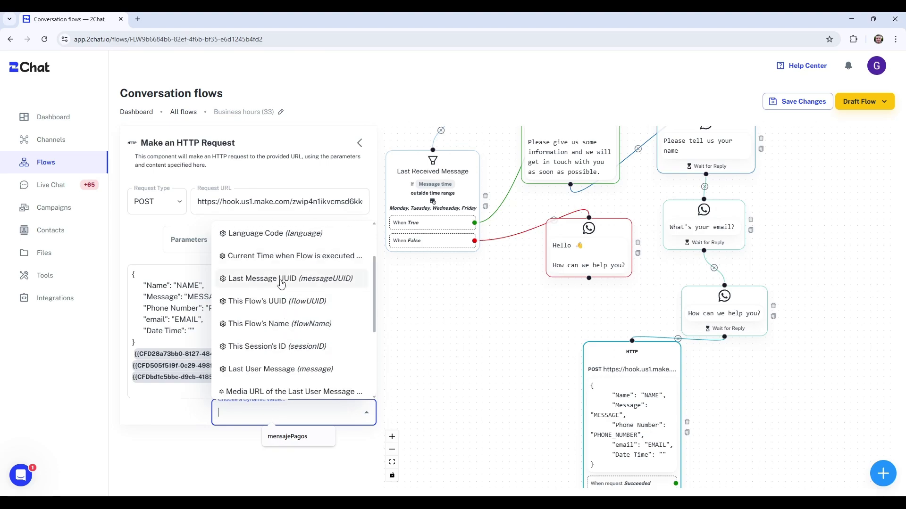
{"action": "scroll", "coordinate": [284, 264], "scroll_direction": "down", "scroll_amount": 2}
{"action": "scroll", "coordinate": [284, 267], "scroll_direction": "up", "scroll_amount": 2}
{"action": "left_click", "coordinate": [283, 257]}
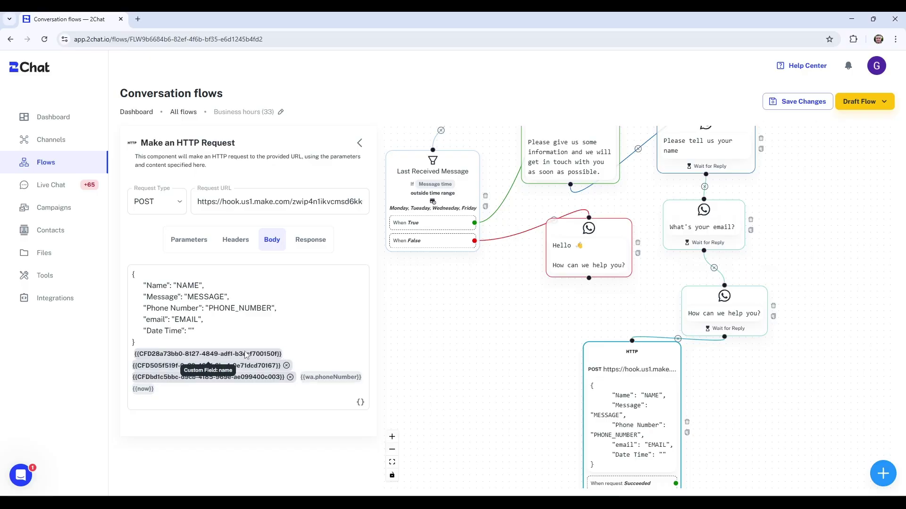
- Replace NAME in the request body with the name field placeholder on one line
{"action": "triple_click", "coordinate": [313, 353]}
{"action": "key", "text": "ctrl+c"}
{"action": "key", "text": "BackSpace"}
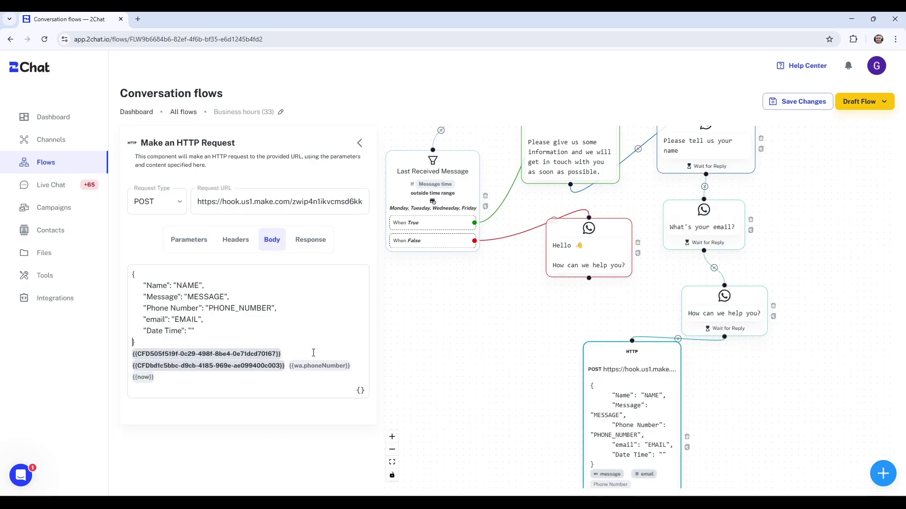
{"action": "key", "text": "BackSpace"}
{"action": "key", "text": "BackSpace"}
{"action": "key", "text": "BackSpace"}
{"action": "key", "text": "BackSpace"}
{"action": "key", "text": "ctrl+v"}
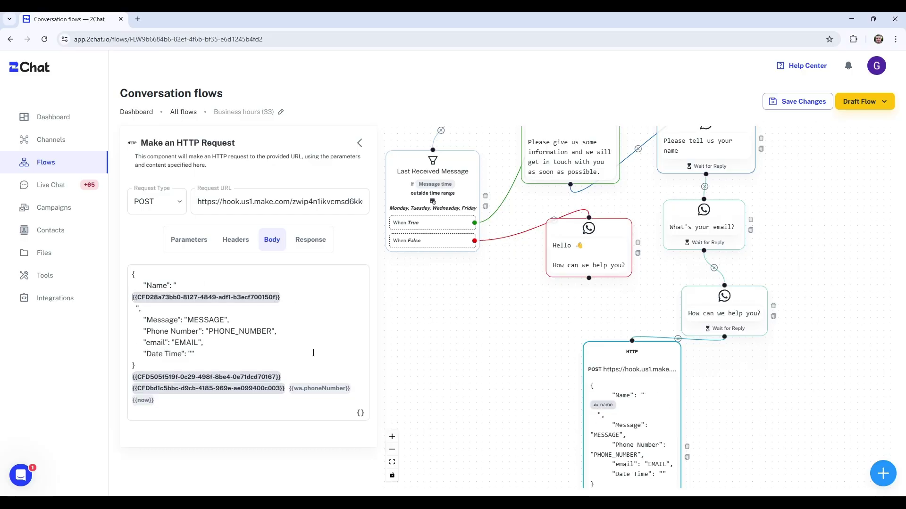
{"action": "key", "text": "BackSpace"}
{"action": "key", "text": "End"}
{"action": "key", "text": "Delete"}
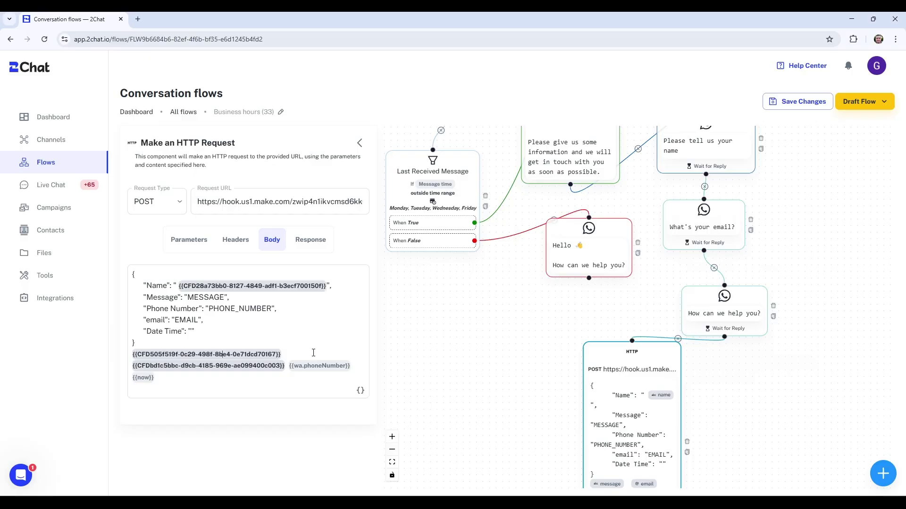
- Move the message field placeholder into the Message value in place of MESSAGE
{"action": "key", "text": "shift+Down"}
{"action": "key", "text": "ctrl+x"}
{"action": "double_click", "coordinate": [207, 297]}
{"action": "key", "text": "ctrl+v"}
- Put the email field placeholder in place of EMAIL in the body
{"action": "double_click", "coordinate": [259, 358]}
{"action": "key", "text": "Home"}
{"action": "key", "text": "shift+End"}
{"action": "key", "text": "shift+Left"}
{"action": "key", "text": "shift+Left"}
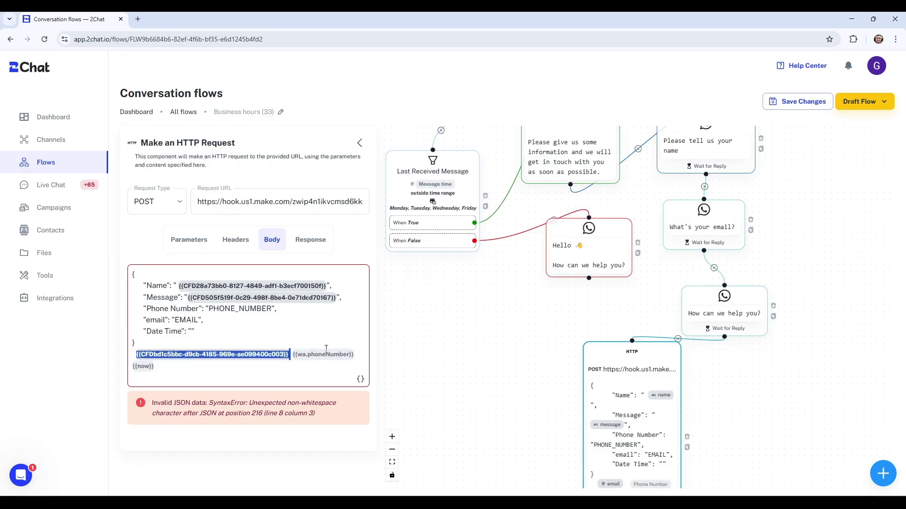
{"action": "key", "text": "ctrl+x"}
{"action": "double_click", "coordinate": [188, 320]}
{"action": "key", "text": "ctrl+v"}
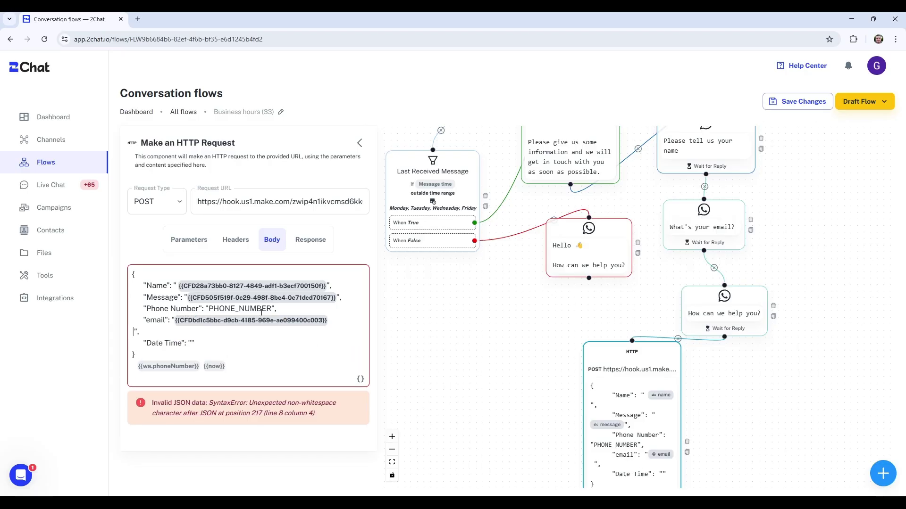
{"action": "key", "text": "BackSpace"}
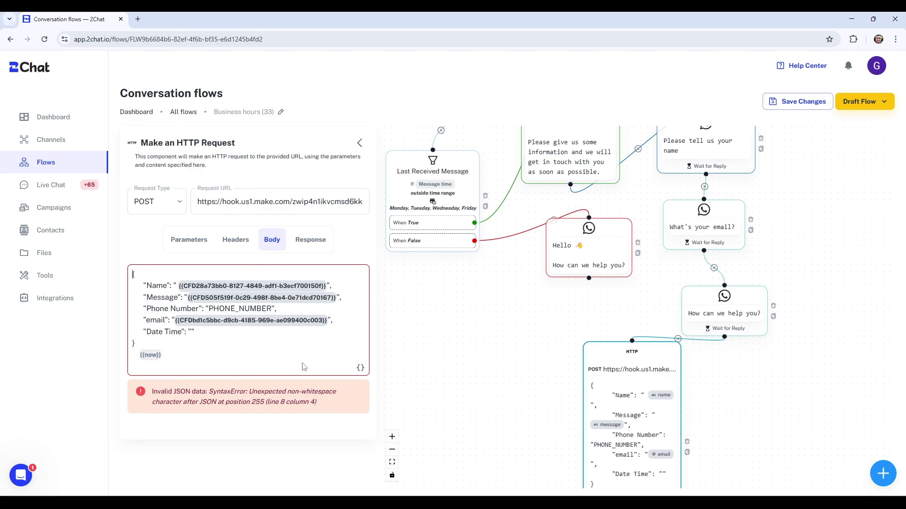
- Fill PHONE_NUMBER with the WhatsApp phone placeholder and Date Time with the current-time placeholder
{"action": "key", "text": "Home"}
{"action": "key", "text": "shift+ctrl+Right"}
{"action": "key", "text": "shift+ctrl+Right"}
{"action": "key", "text": "BackSpace"}
{"action": "double_click", "coordinate": [240, 309]}
{"action": "key", "text": "ctrl+v"}
{"action": "key", "text": "shift+ctrl+Left"}
{"action": "key", "text": "shift+ctrl+Left"}
{"action": "key", "text": "BackSpace"}
{"action": "key", "text": "BackSpace"}
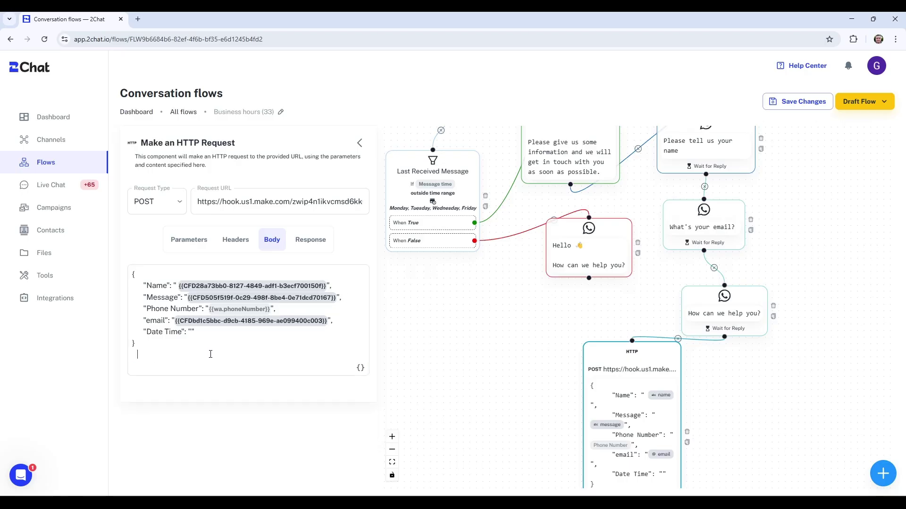
{"action": "key", "text": "ctrl+v"}
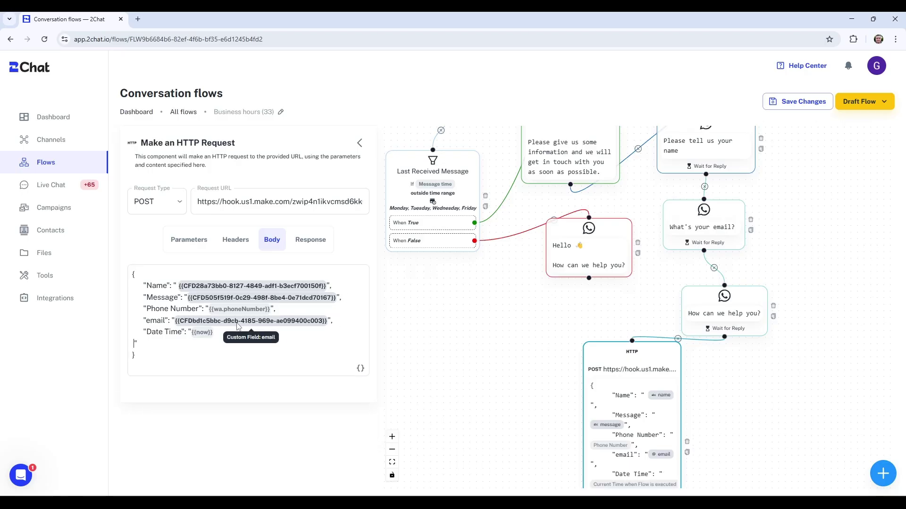
{"action": "key", "text": "BackSpace"}
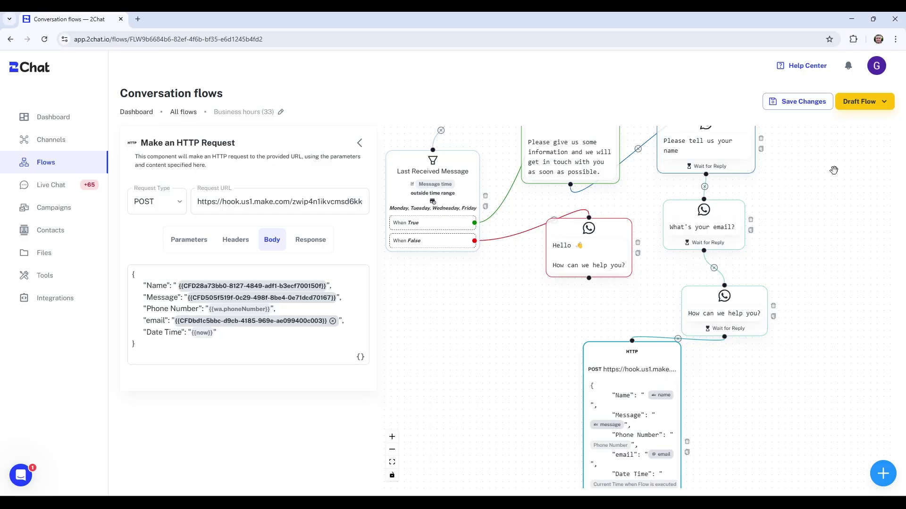
- Save the flow changes and choose Publish from the Draft Flow menu
{"action": "left_click", "coordinate": [796, 103]}
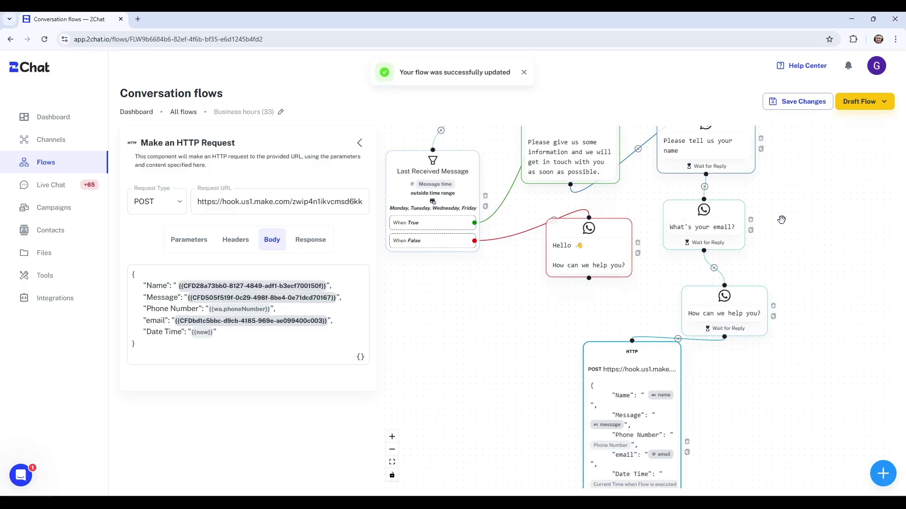
{"action": "left_click", "coordinate": [864, 104]}
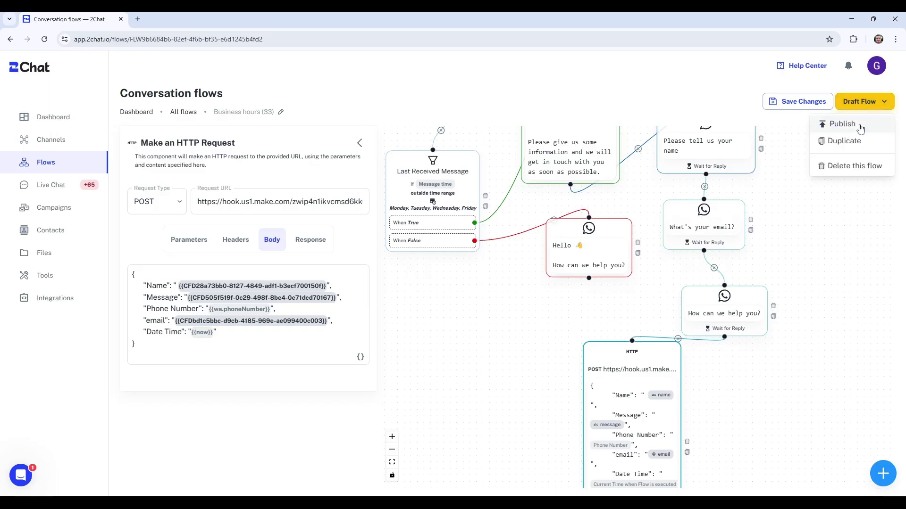
{"action": "left_click", "coordinate": [843, 124]}
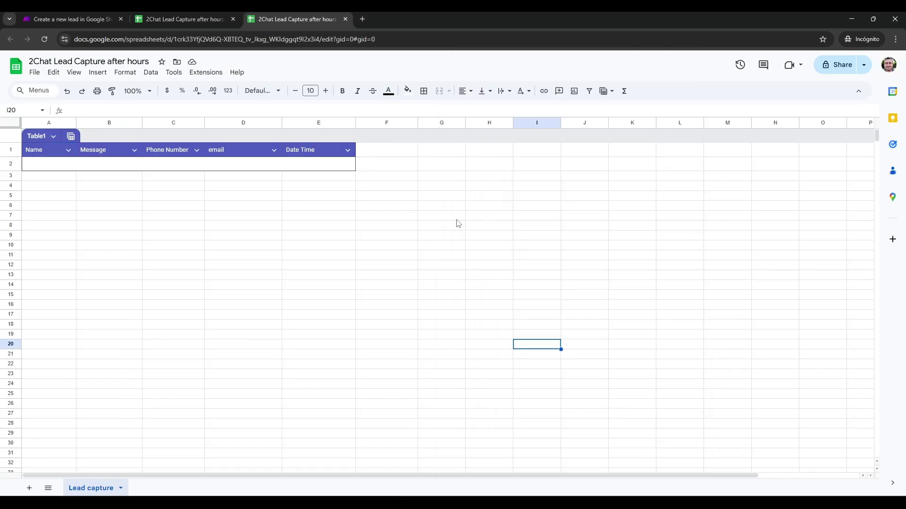
- Send Hi on WhatsApp, answer with a test name, email and 'Product information', then check the sheet
{"action": "key", "text": "alt+Tab"}
{"action": "key", "text": "alt+Tab"}
{"action": "key", "text": "alt+Tab"}
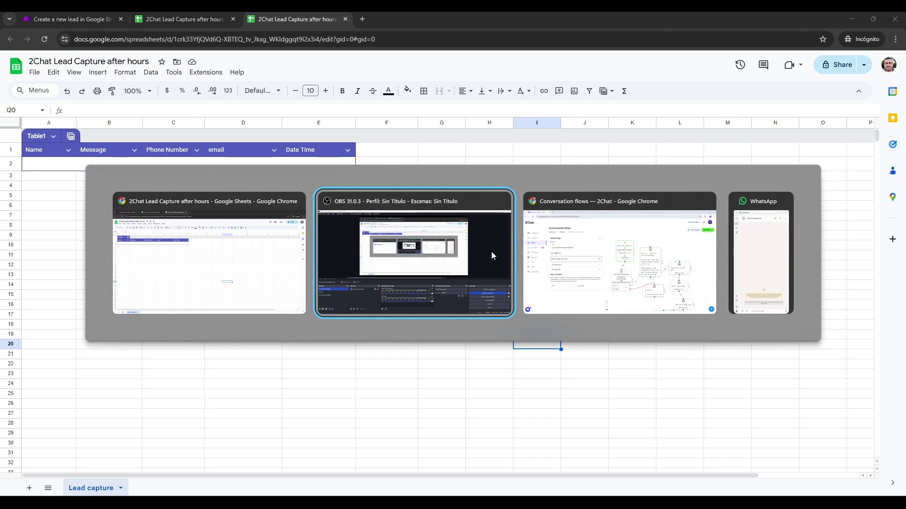
{"action": "type", "text": "Hi"}
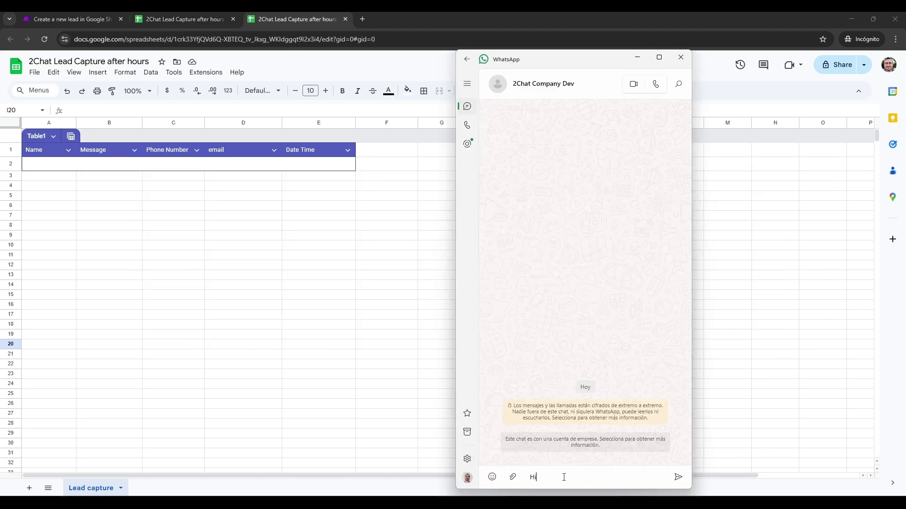
{"action": "key", "text": "Return"}
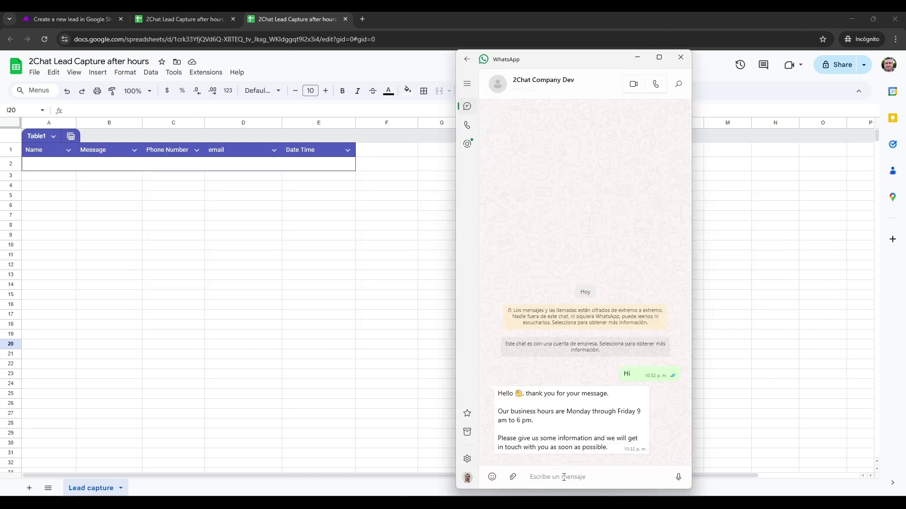
{"action": "type", "text": "Peter"}
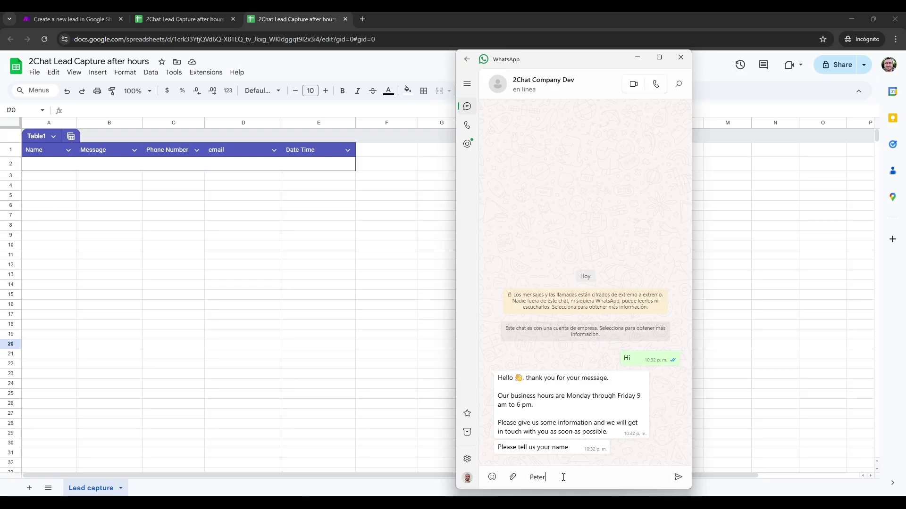
{"action": "key", "text": "Return"}
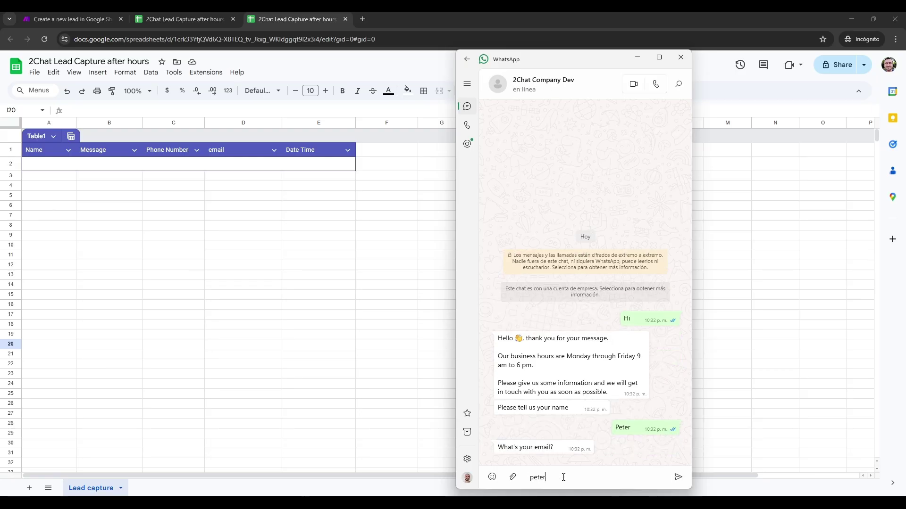
{"action": "key", "text": "Return"}
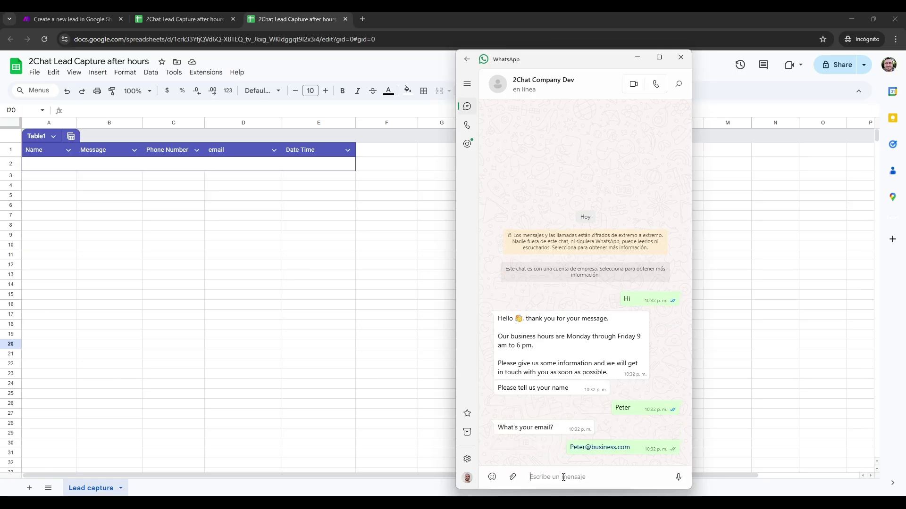
{"action": "type", "text": "Product informat"}
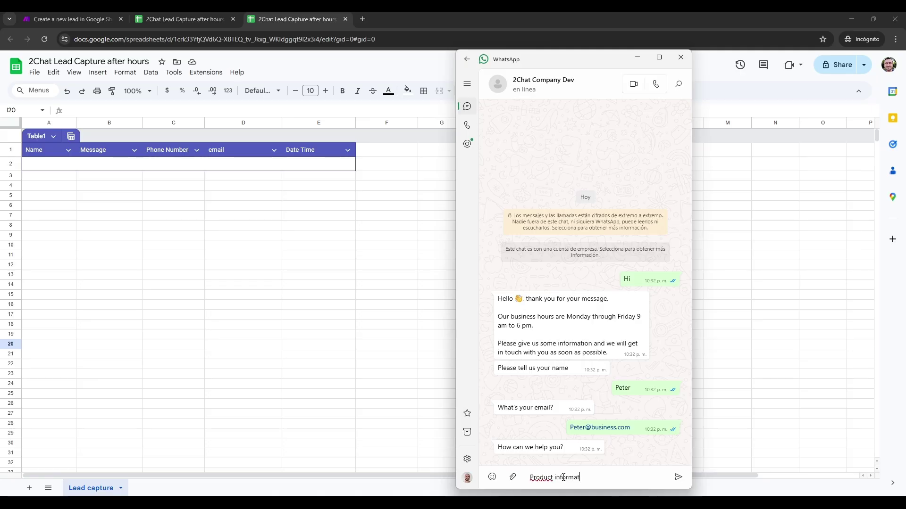
{"action": "type", "text": "ion"}
{"action": "key", "text": "Return"}
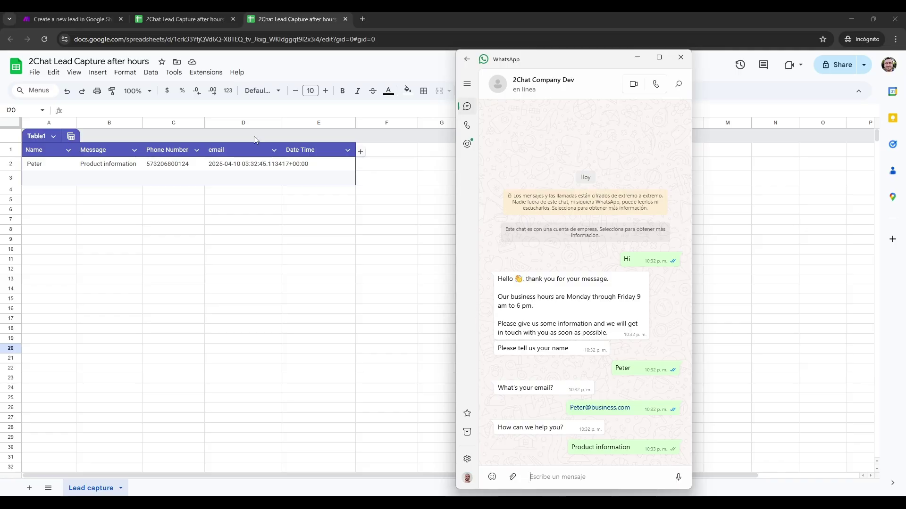
{"action": "left_click", "coordinate": [292, 166]}
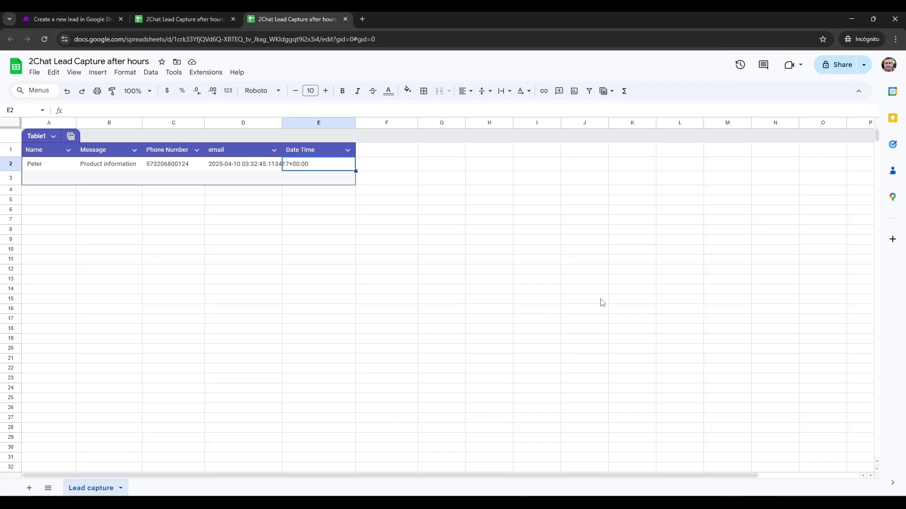
{"action": "key", "text": "alt+Tab"}
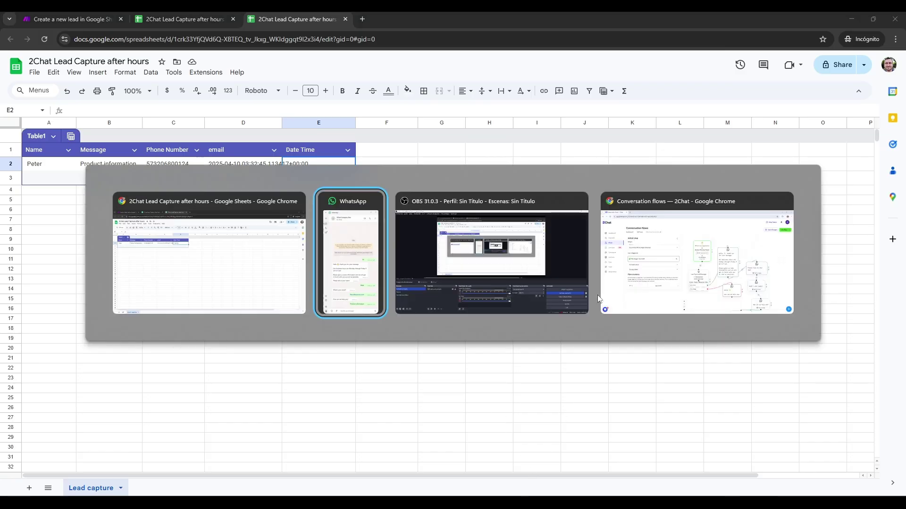
- Add a Message node and connect the HTTP 'When request Succeeded' path to it
{"action": "left_click", "coordinate": [600, 295]}
{"action": "scroll", "coordinate": [808, 261], "scroll_direction": "down", "scroll_amount": 6}
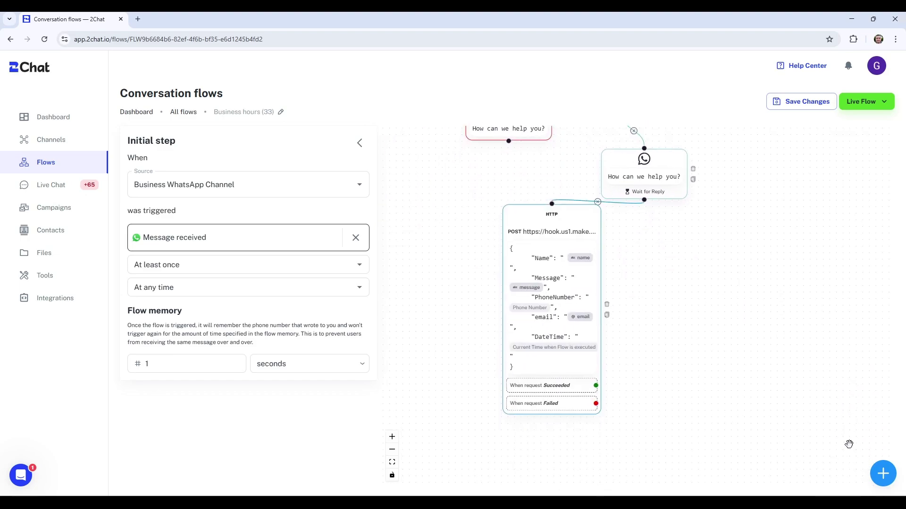
{"action": "left_click", "coordinate": [883, 474]}
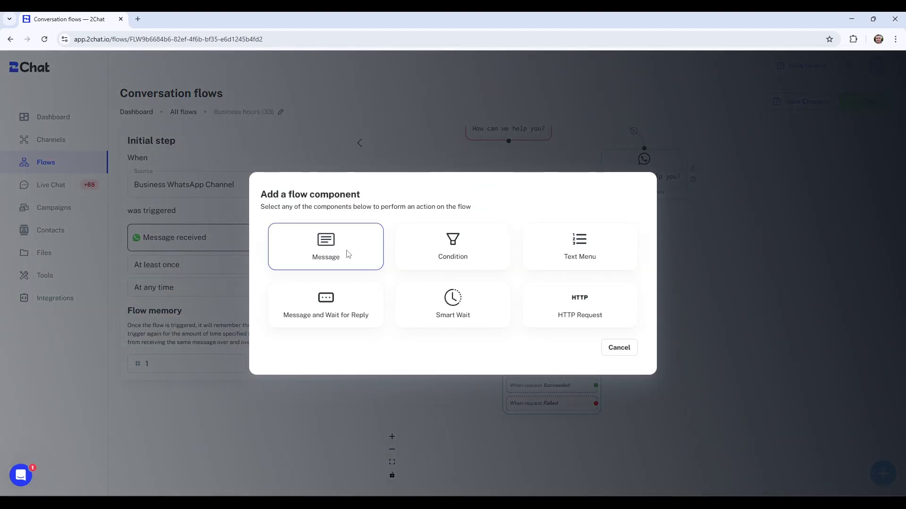
{"action": "left_click", "coordinate": [347, 254]}
{"action": "left_click_drag", "start_coordinate": [670, 356], "coordinate": [683, 276]}
{"action": "scroll", "coordinate": [685, 276], "scroll_direction": "up", "scroll_amount": 5}
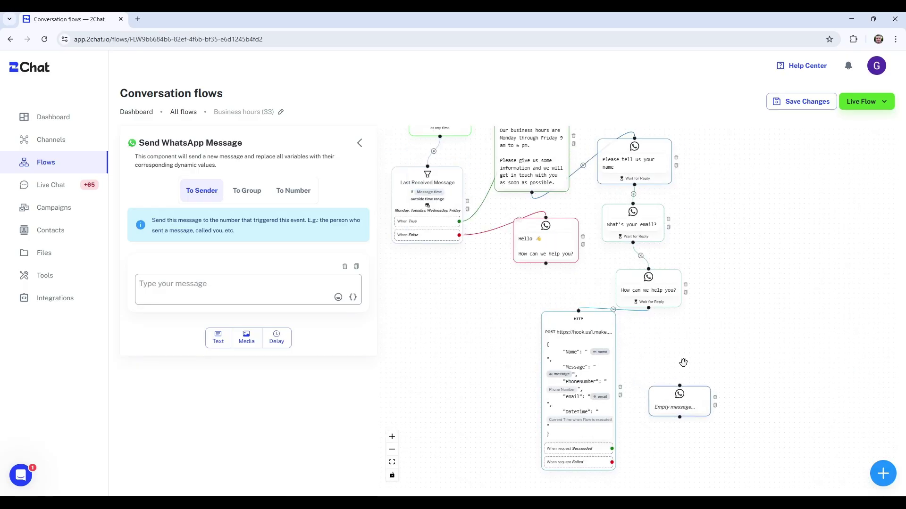
{"action": "left_click_drag", "start_coordinate": [678, 355], "coordinate": [625, 254]}
{"action": "left_click_drag", "start_coordinate": [560, 347], "coordinate": [626, 286]}
- Write 'Thank you, one of our agents will contact you as soon as possible' and save
{"action": "left_click", "coordinate": [206, 283]}
{"action": "type", "text": "Thank you, one of our agen"}
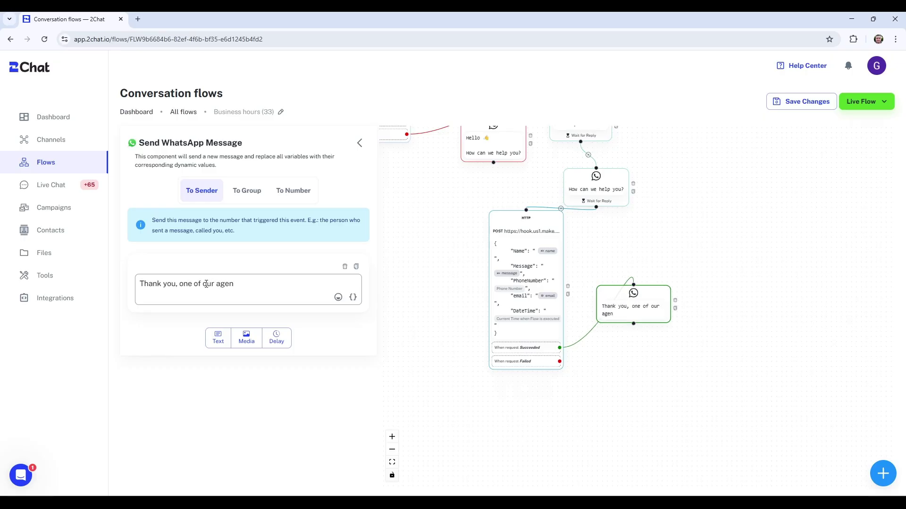
{"action": "type", "text": "ts will contact you as soon as possible."}
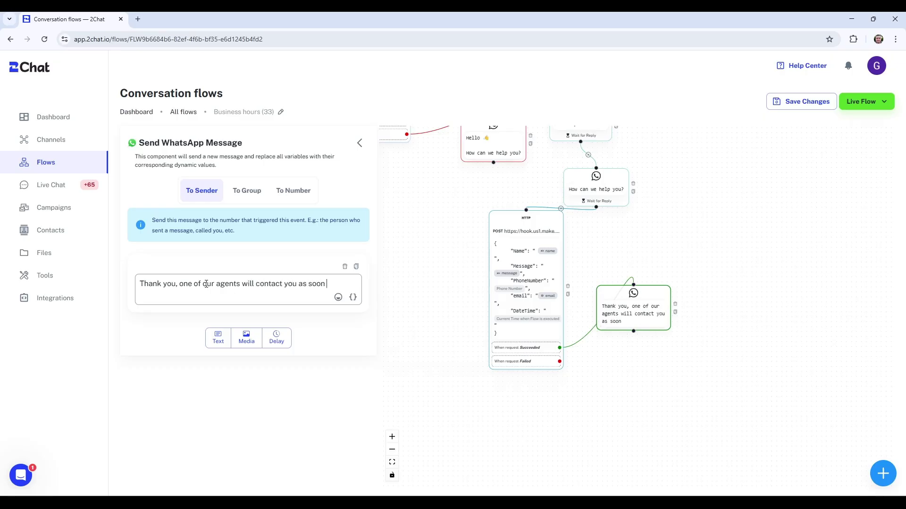
{"action": "left_click", "coordinate": [805, 102]}
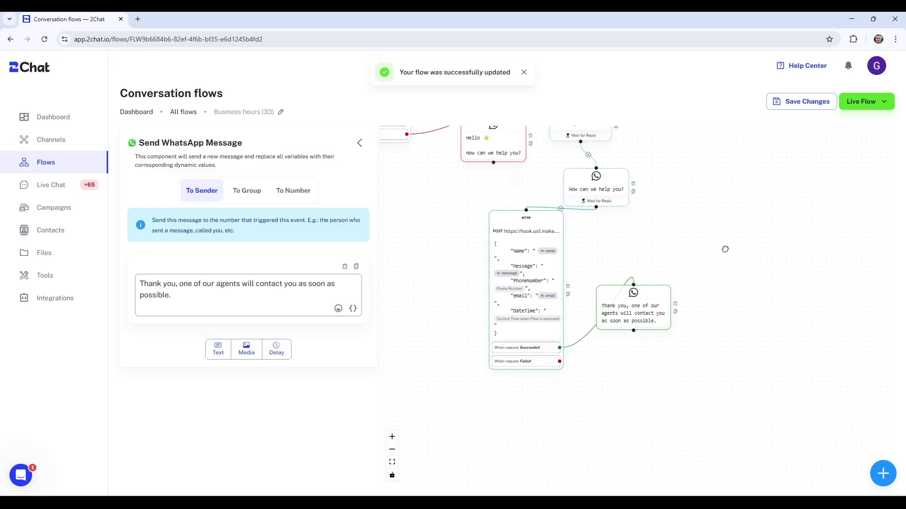